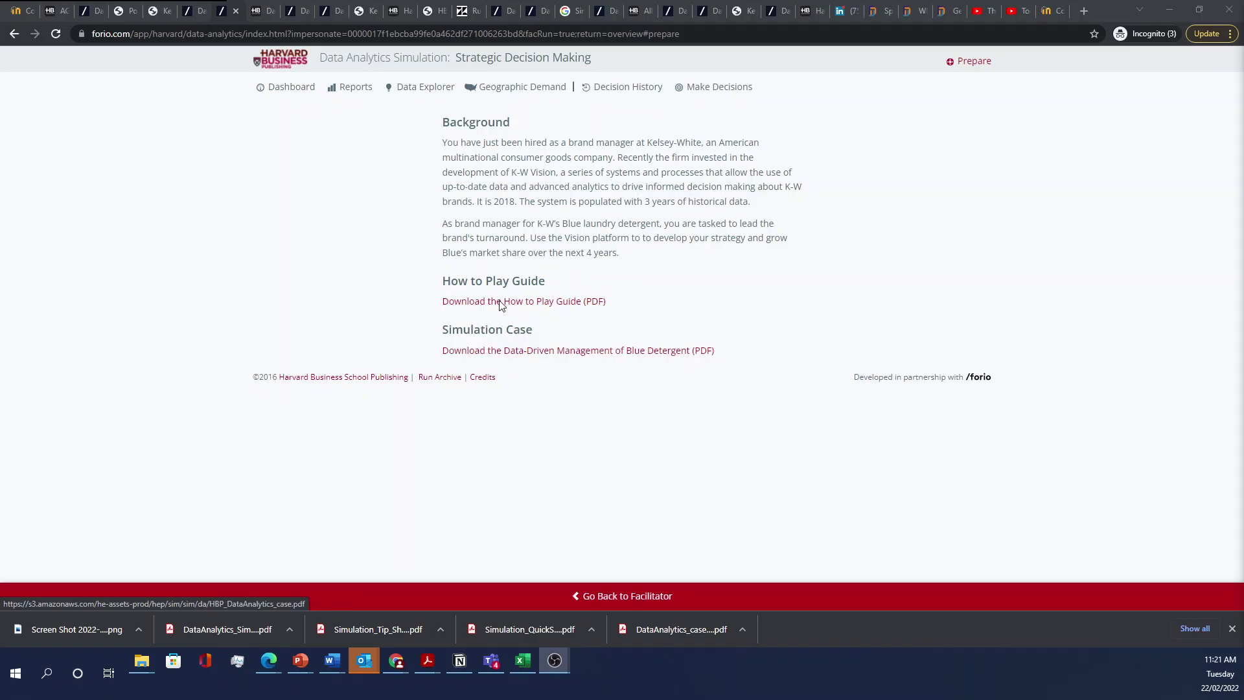
Open the Dashboard showing Blue's market share, profitability, revenue and regional demand charts
click(294, 89)
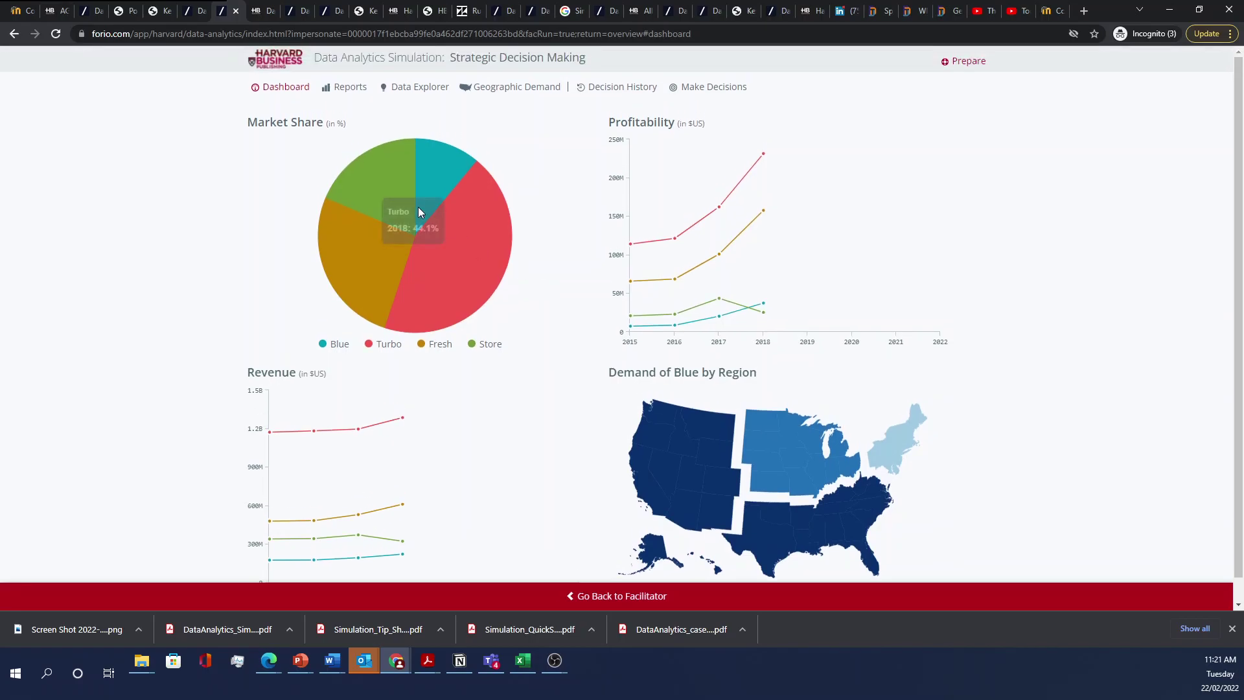
mouse_move(349, 212)
mouse_move(422, 192)
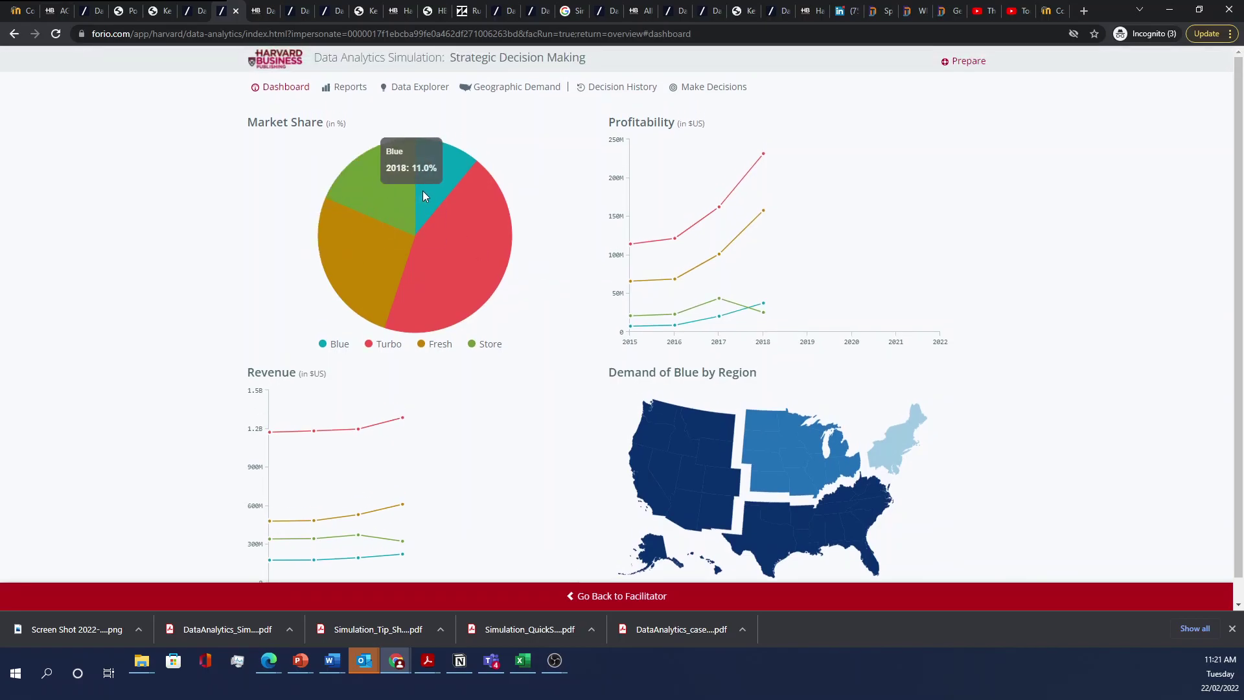
mouse_move(478, 300)
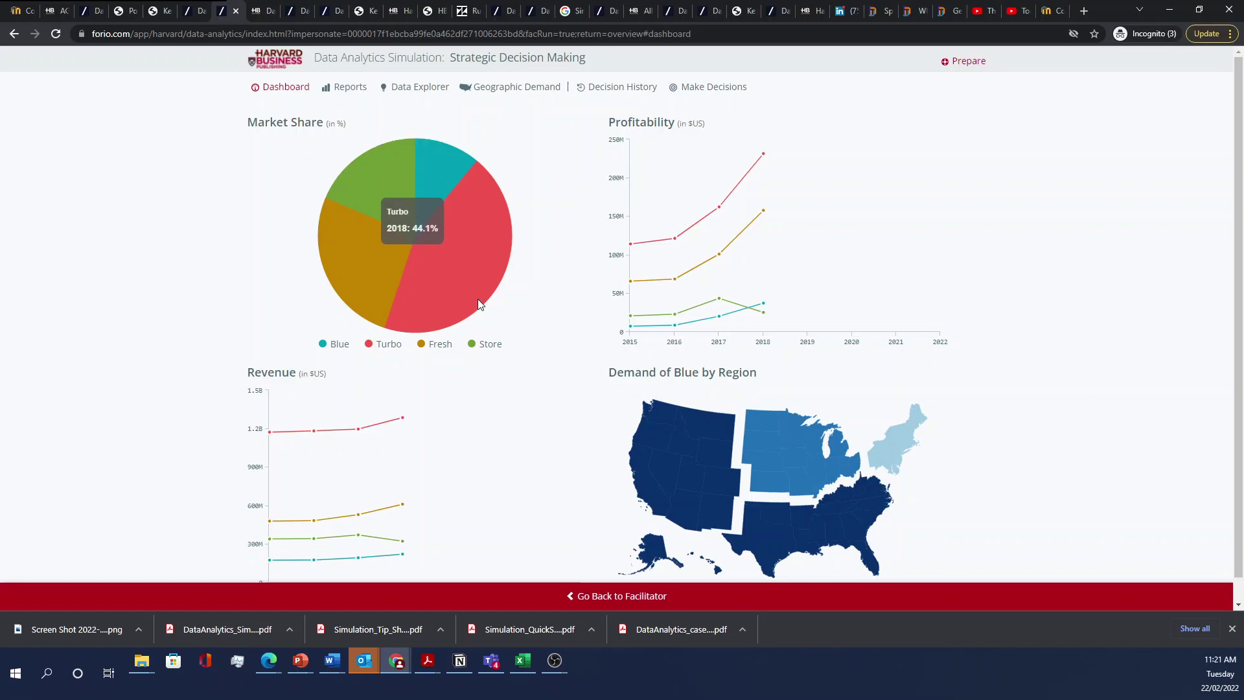
mouse_move(659, 234)
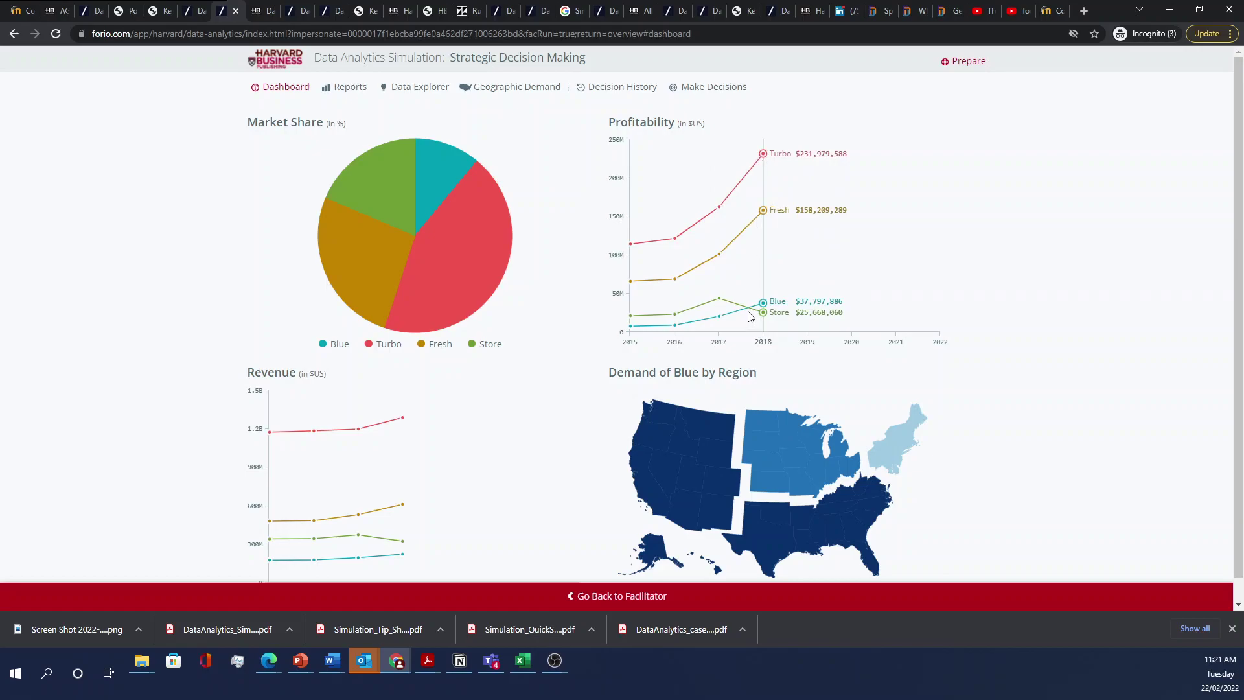
scroll(480, 425, down, 1)
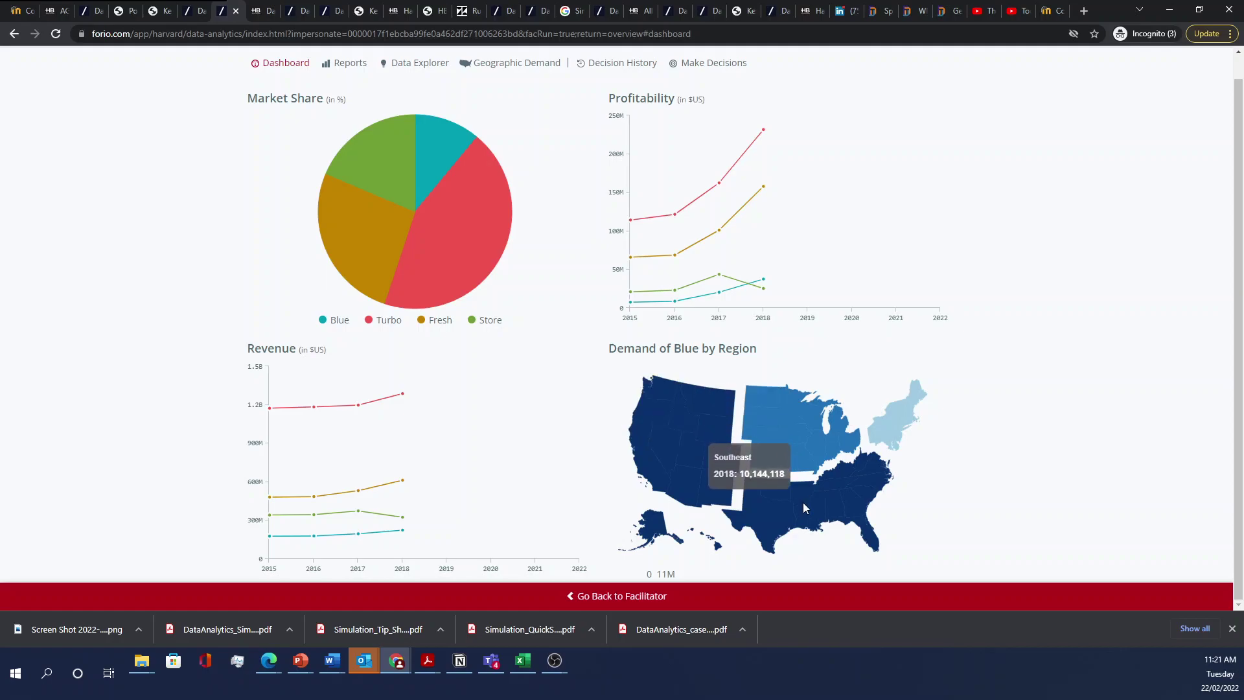
scroll(874, 433, up, 1)
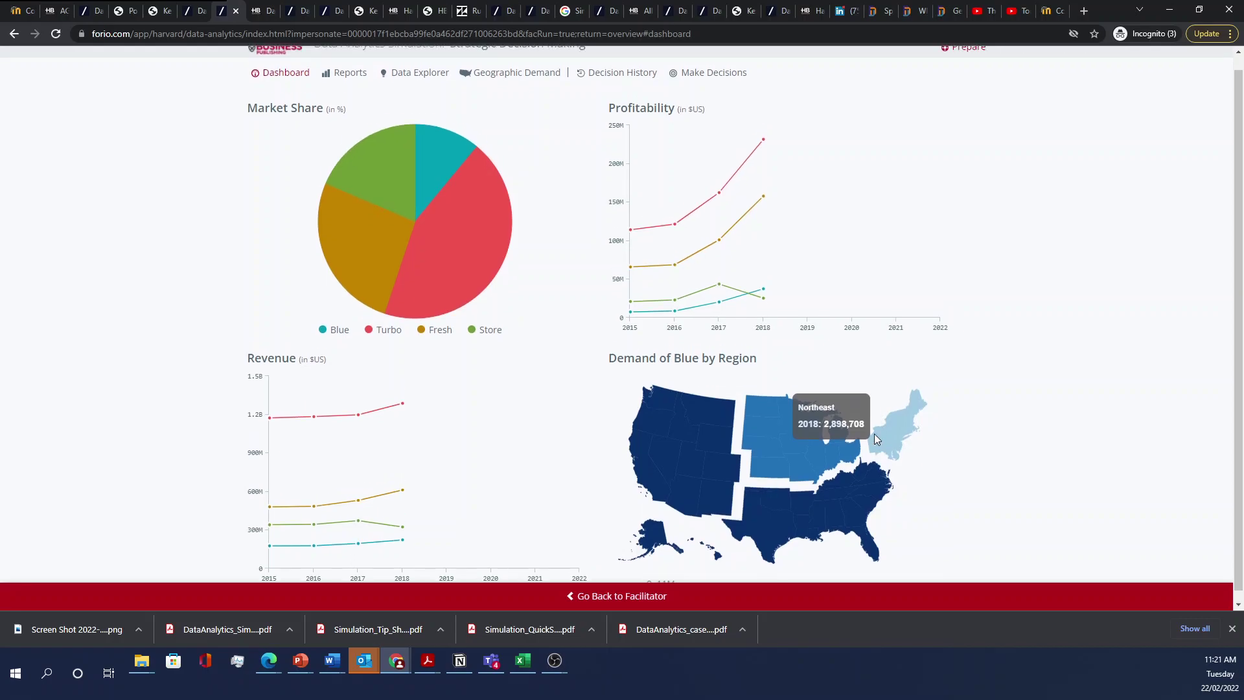
Review the income statement, Production v. Demand and Pricing reports, ending on Social Media
click(351, 88)
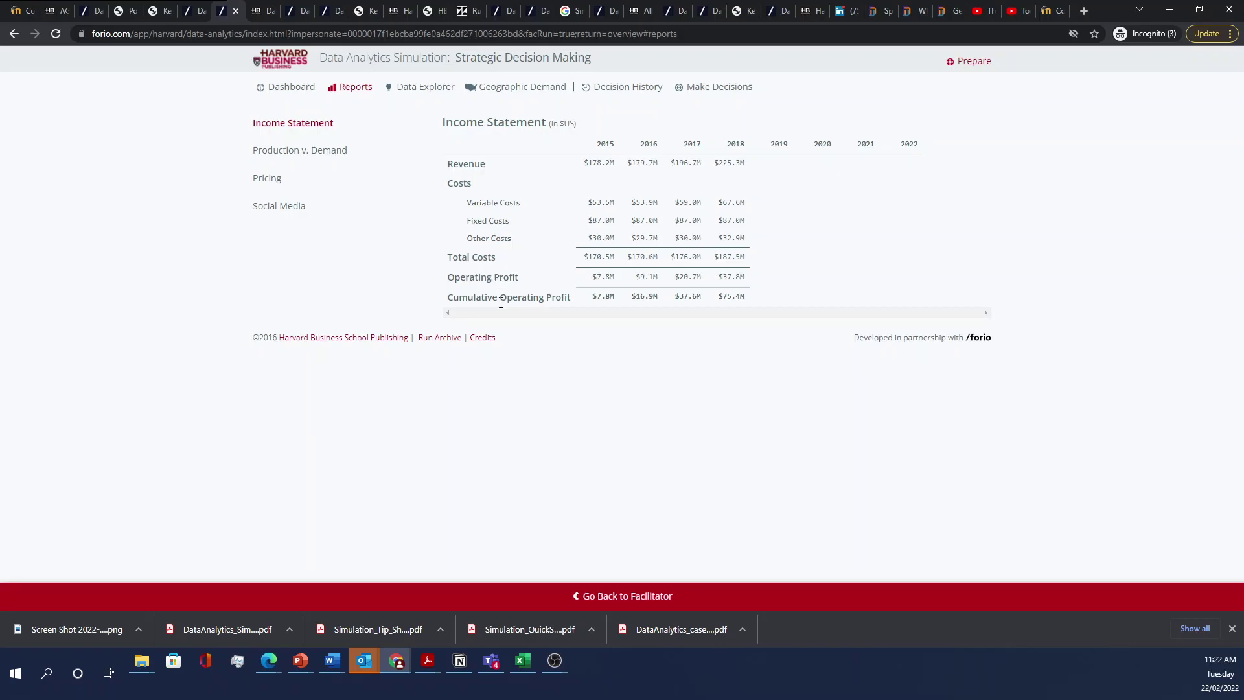
click(308, 150)
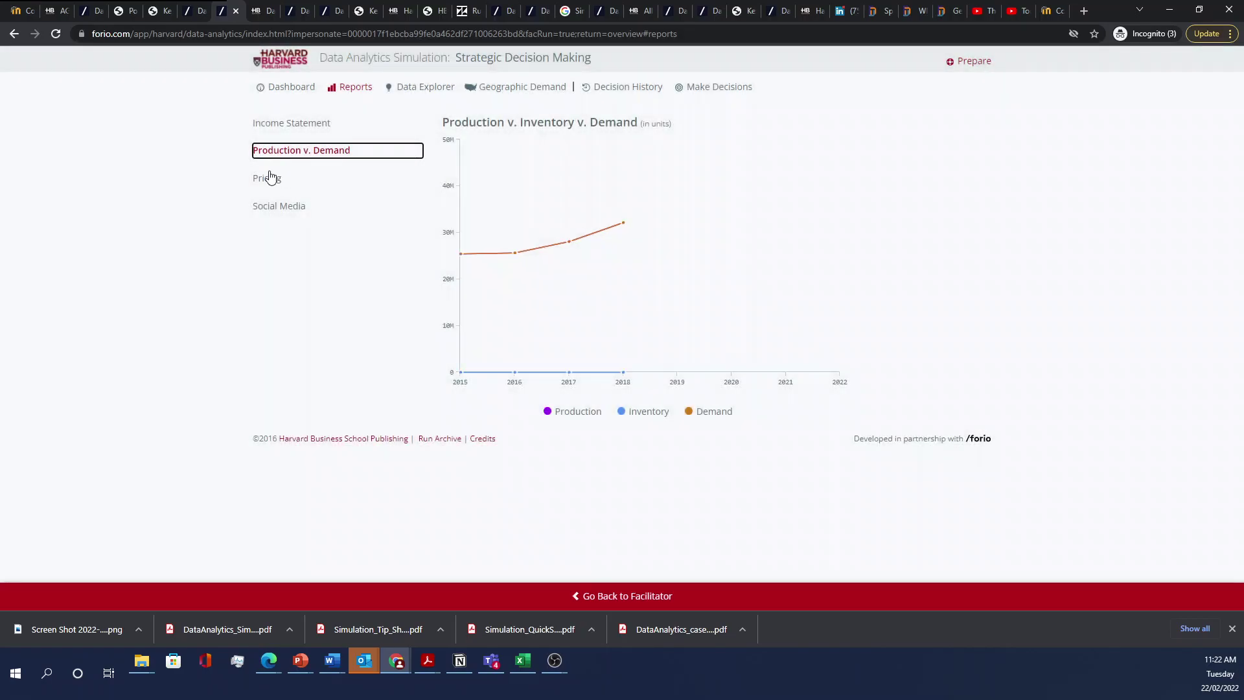
click(268, 179)
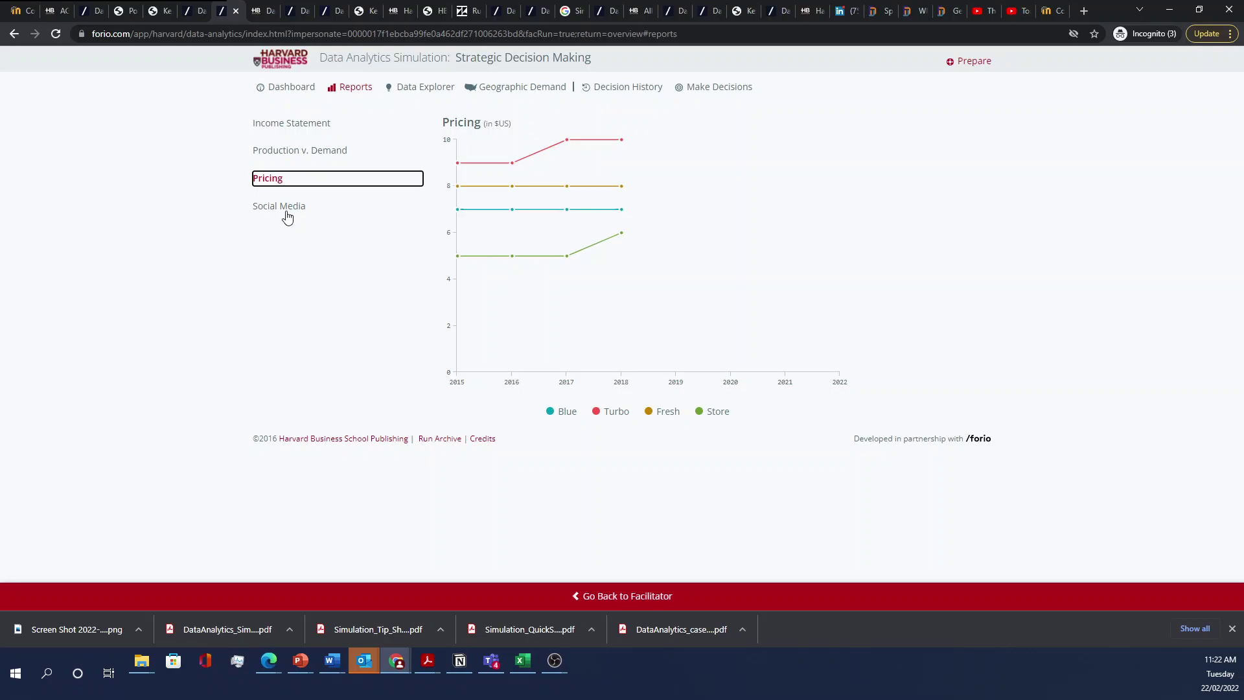
click(287, 214)
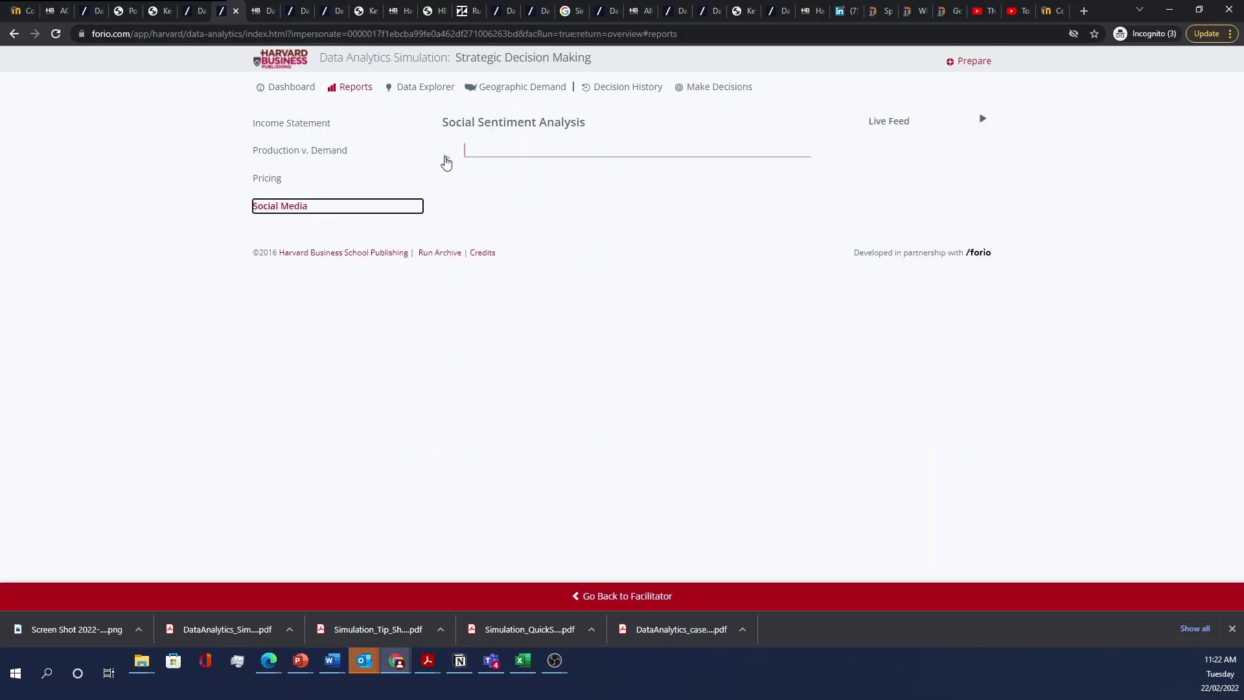
Play the social sentiment timeline through 2018, then view operating profit by brand in Data Explorer
click(446, 159)
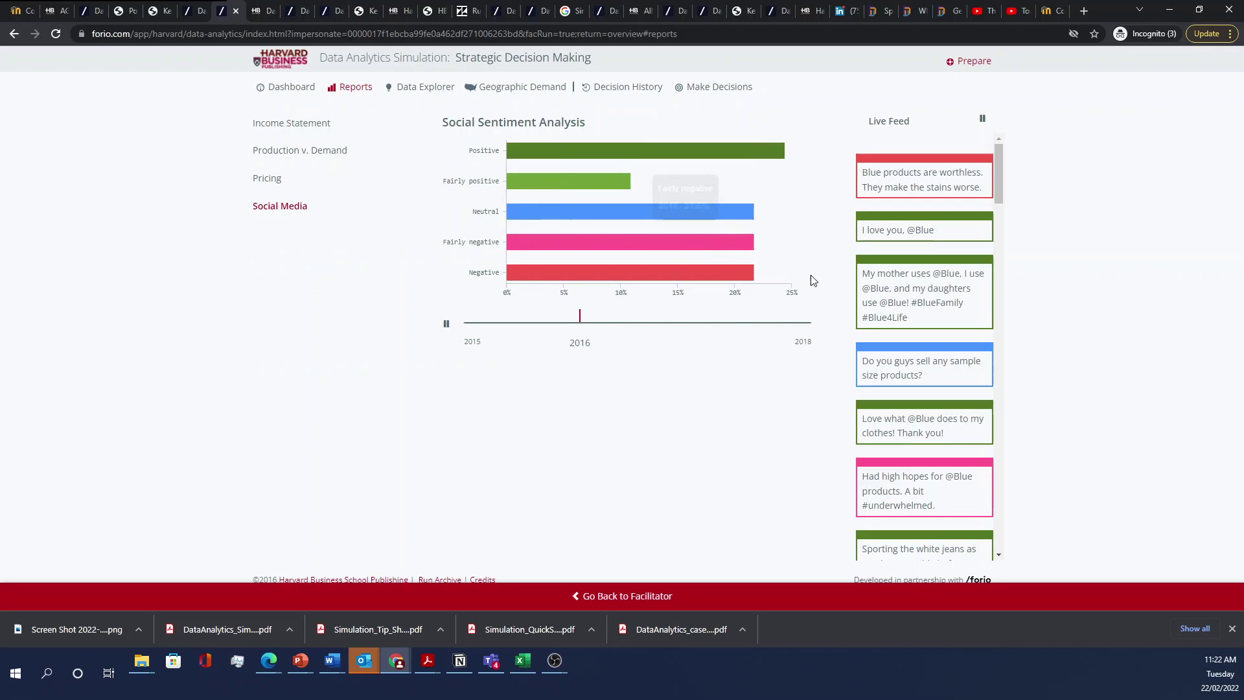
mouse_move(601, 206)
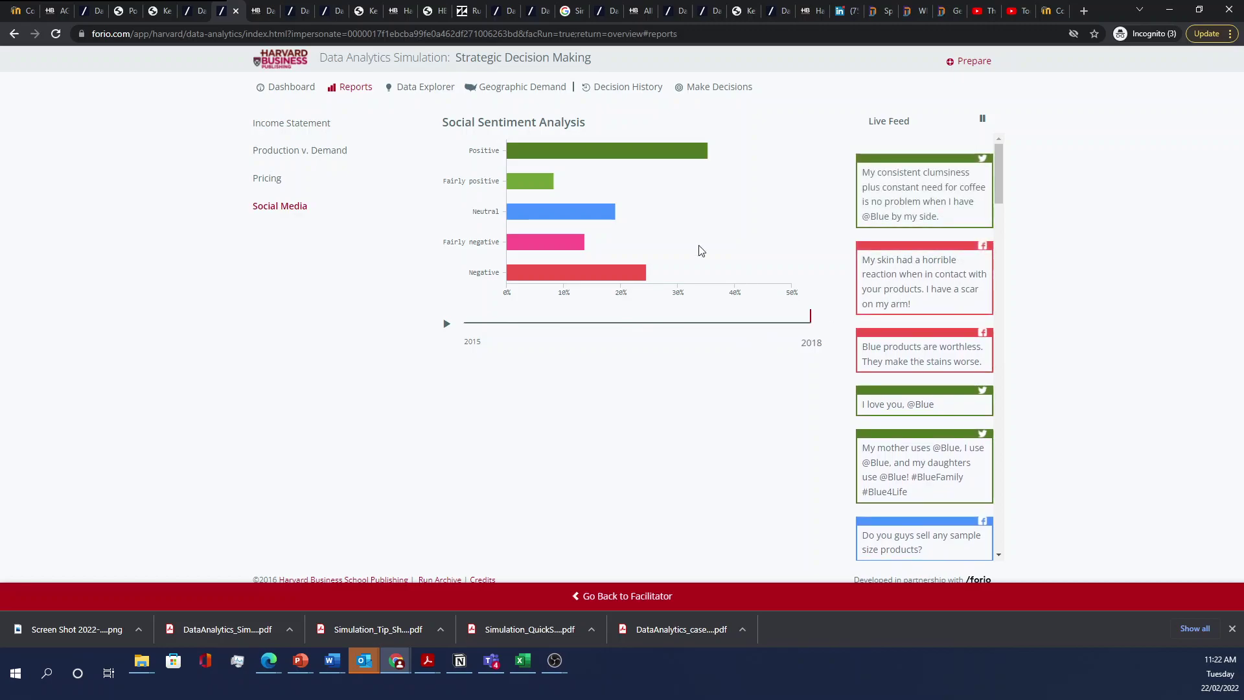
click(434, 89)
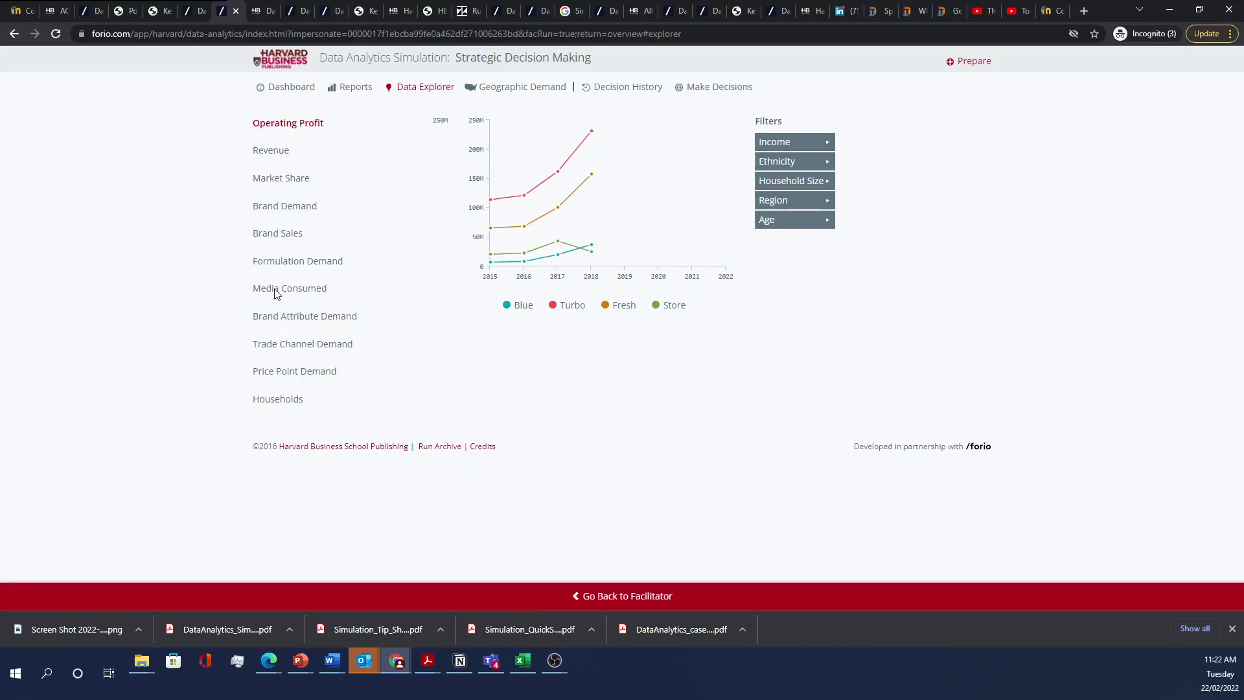
Chart revenue, market share, demand and sales by brand, plus pods/liquid/powder demand
click(272, 152)
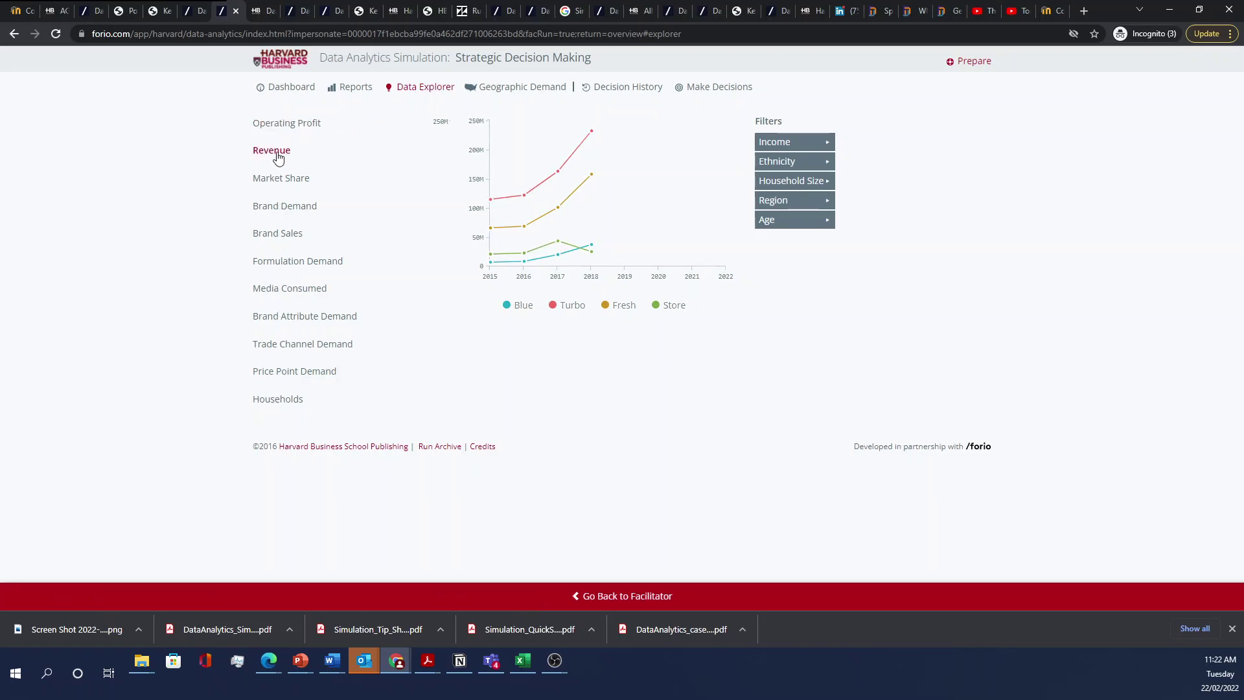
click(279, 185)
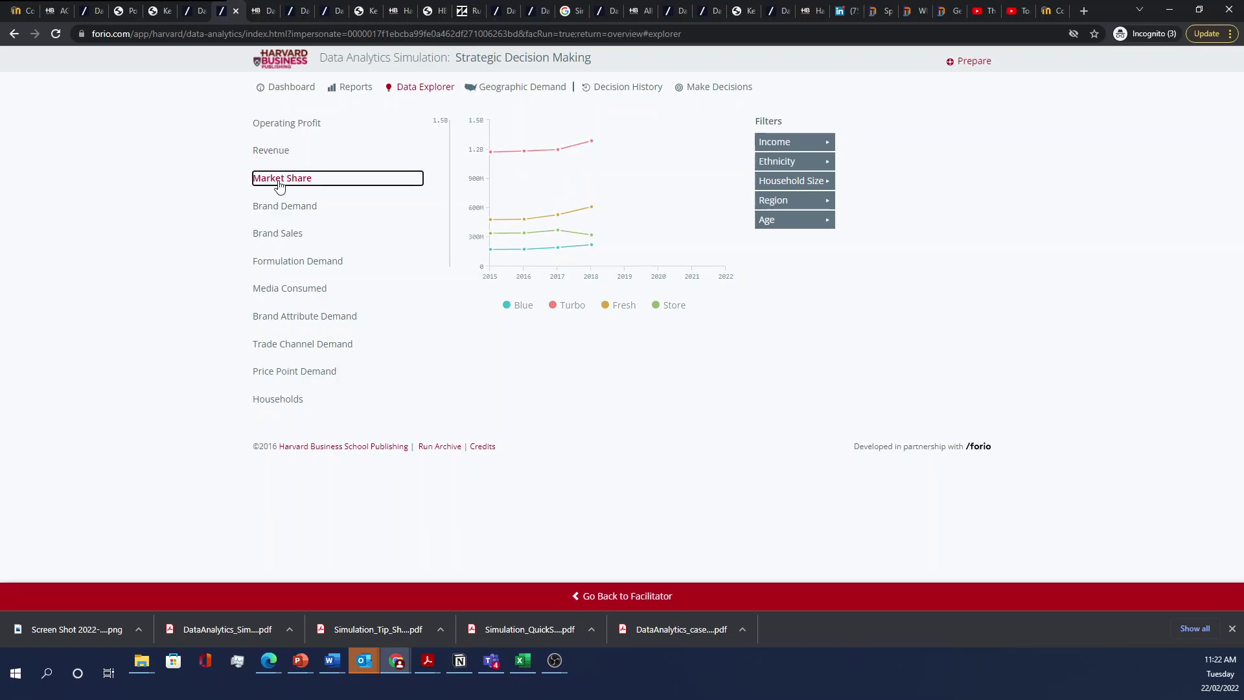
click(281, 207)
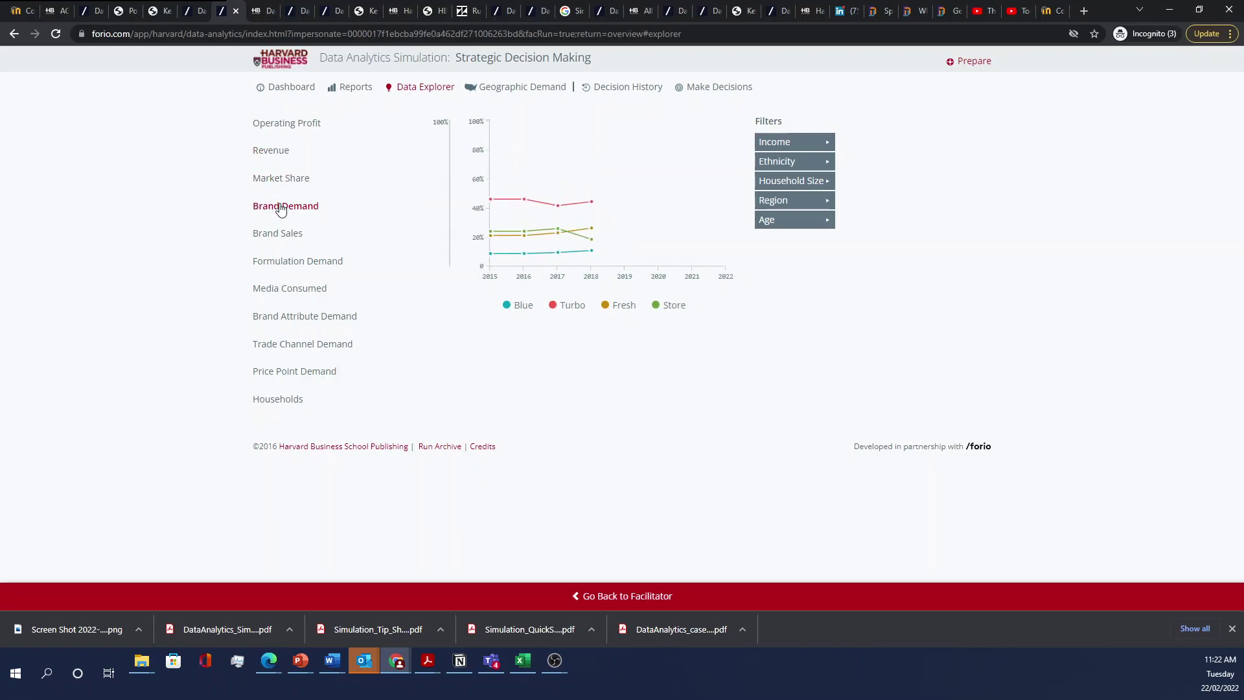
click(284, 240)
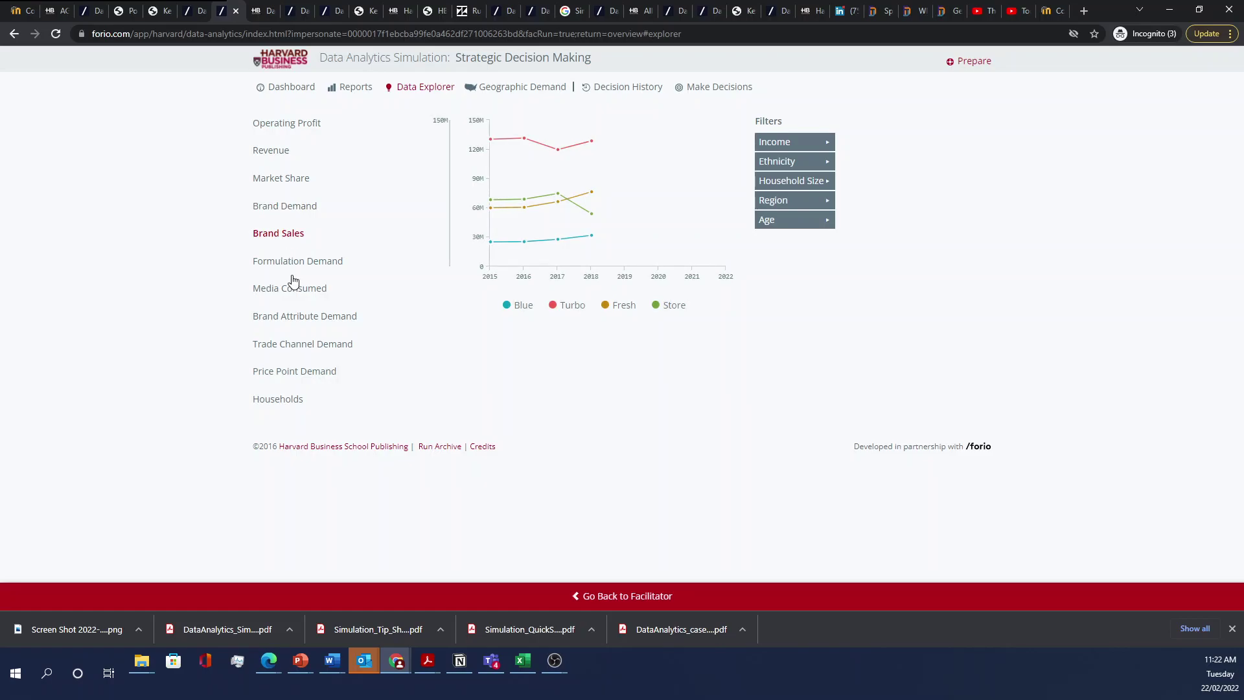
click(268, 260)
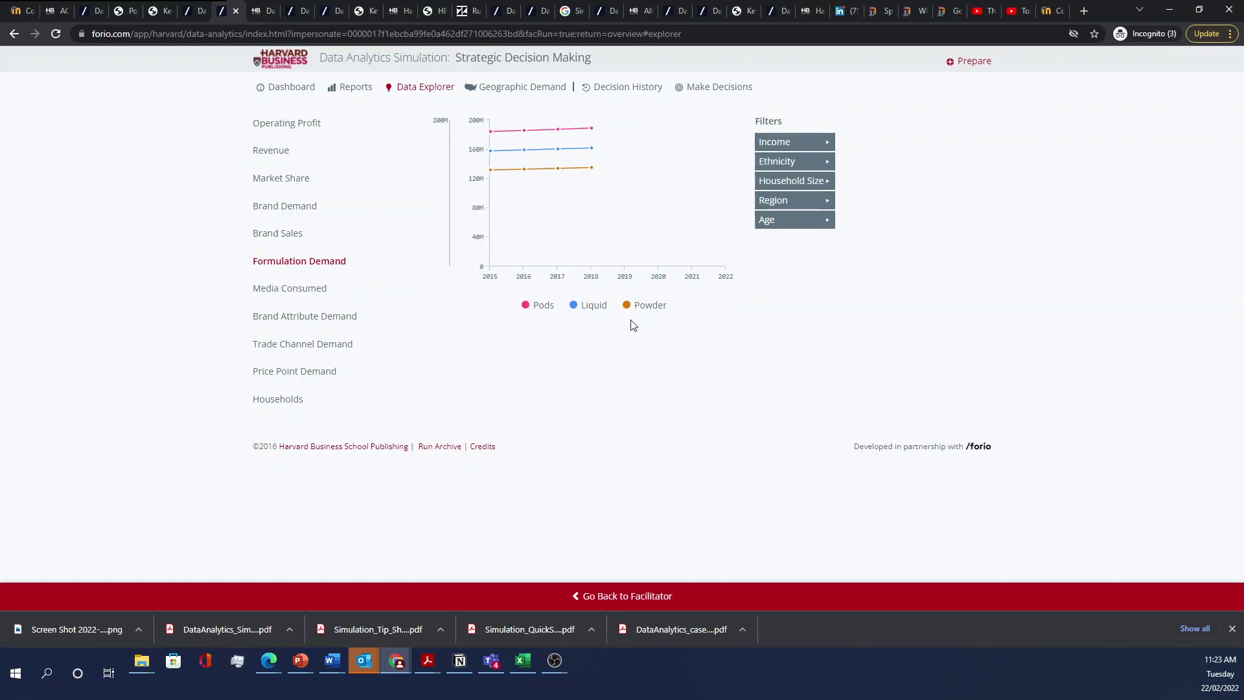
Chart media consumption, demand by attribute, trade channel and price point, then total households
click(272, 293)
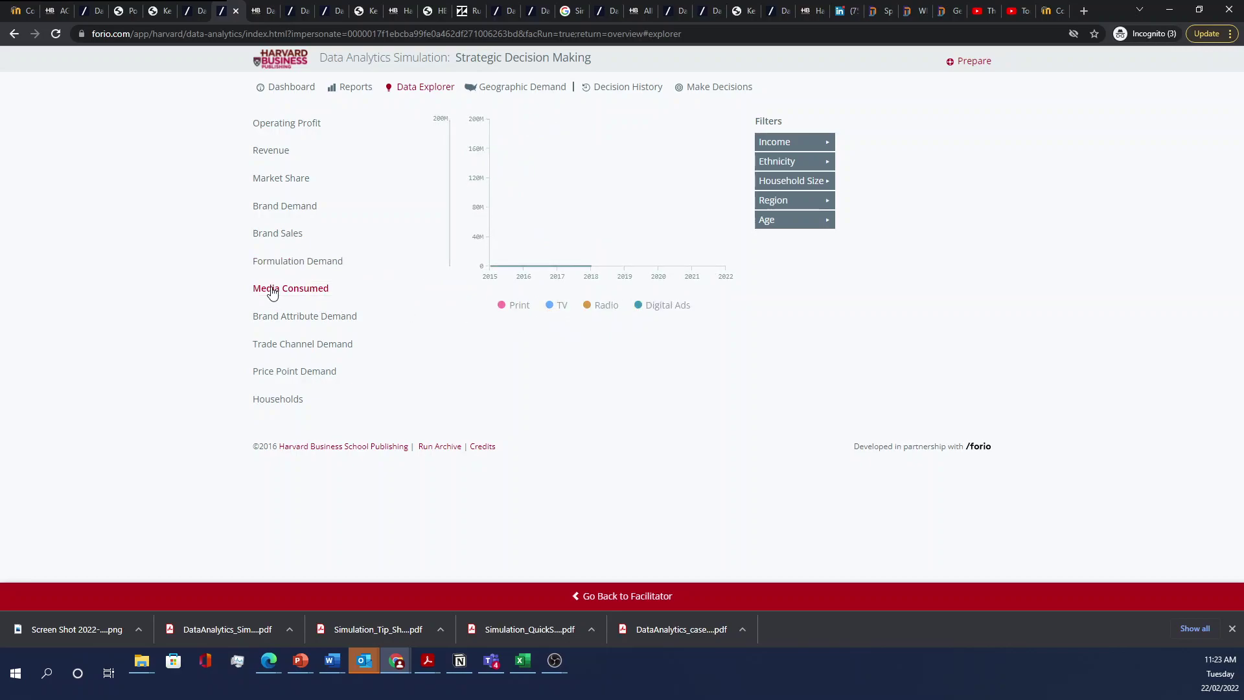
click(320, 325)
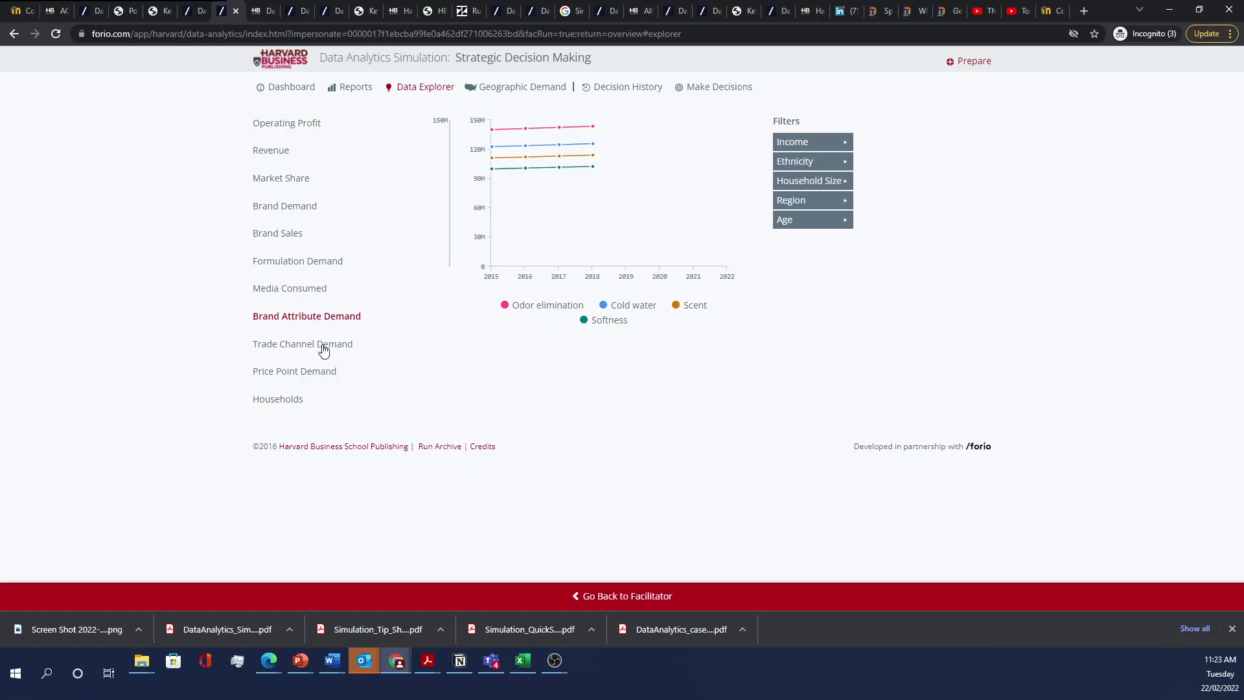
click(324, 351)
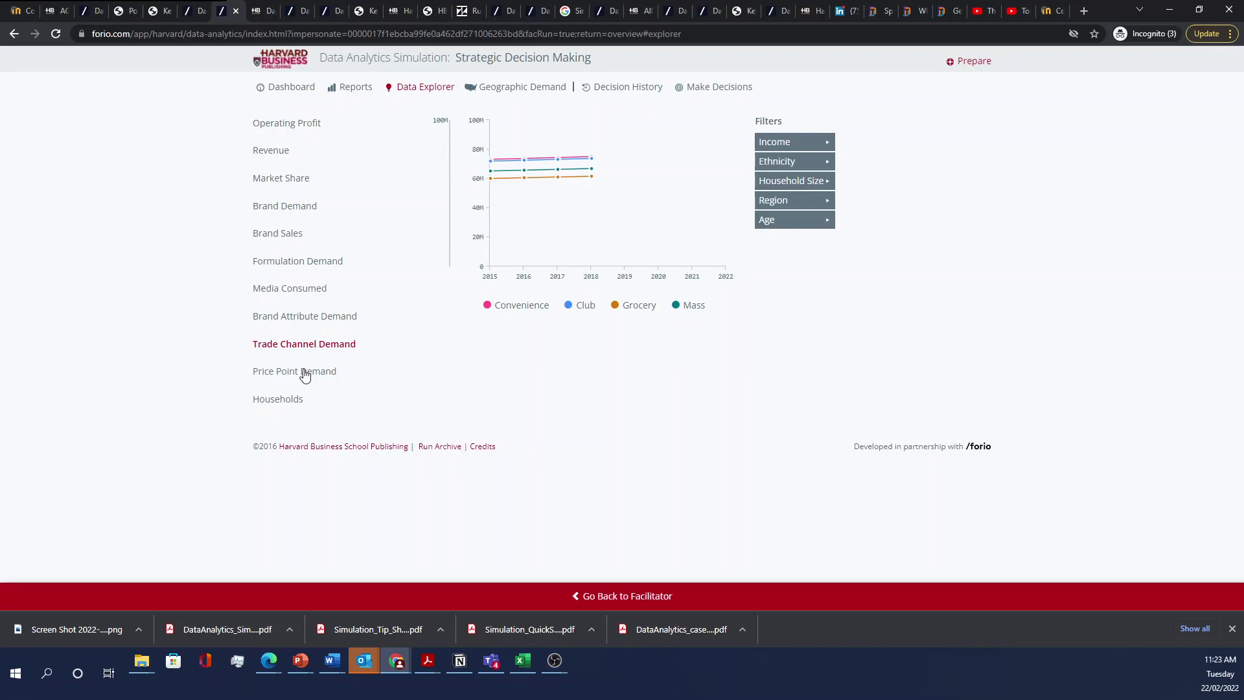
click(304, 375)
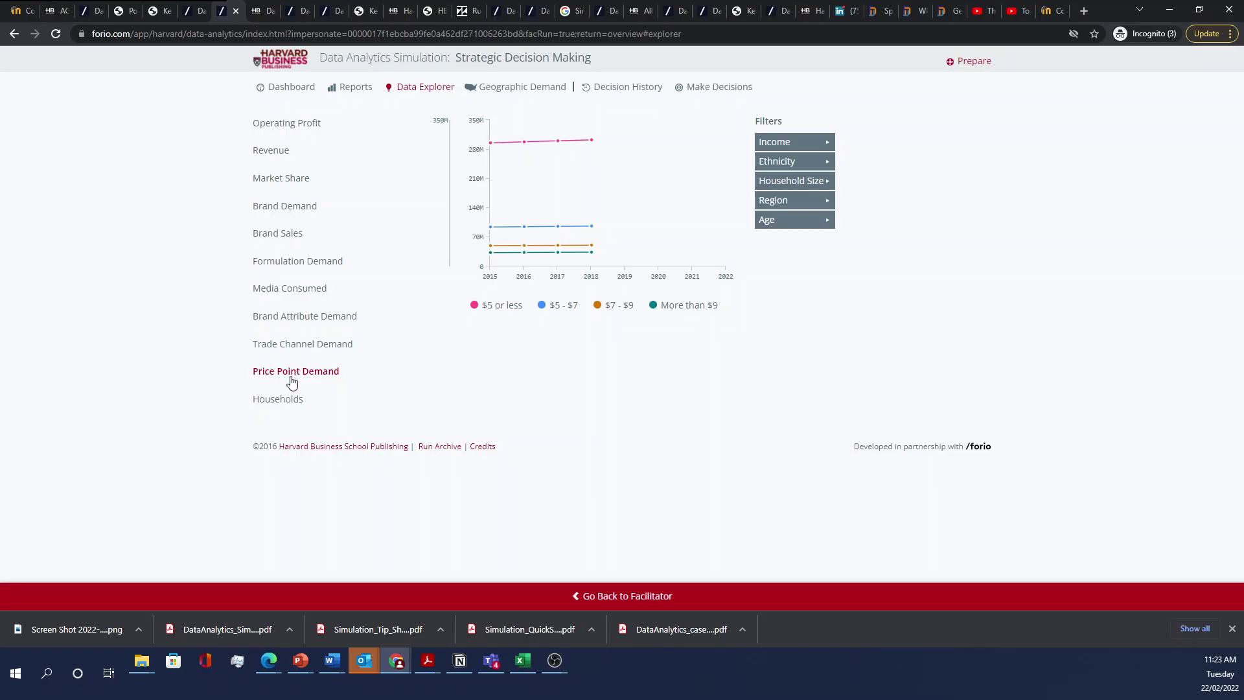
click(284, 399)
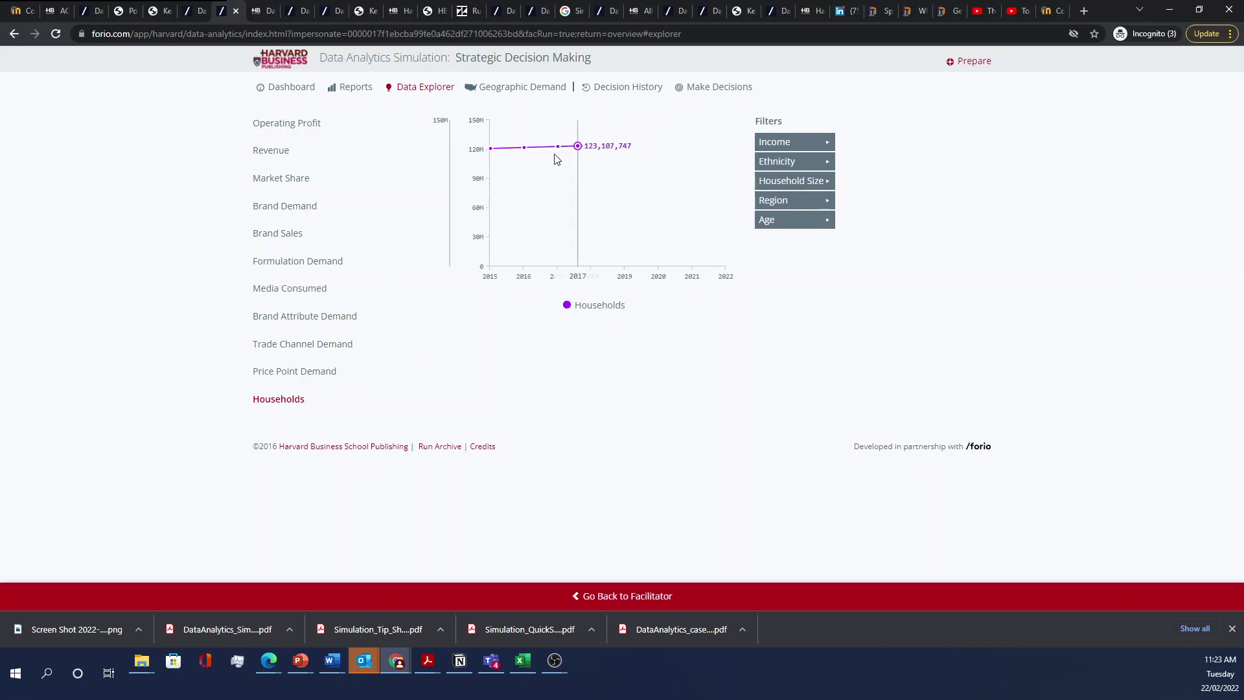
Expand the Households filters for income, ethnicity, household size, region and age
click(801, 149)
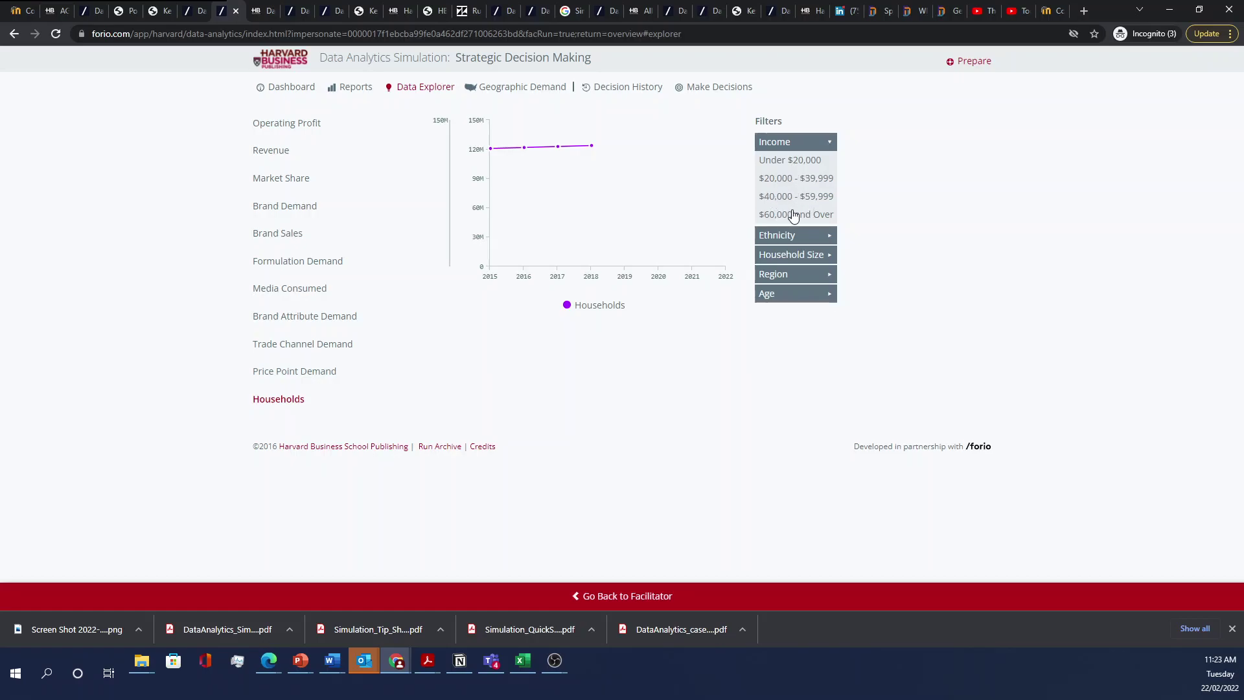
click(803, 235)
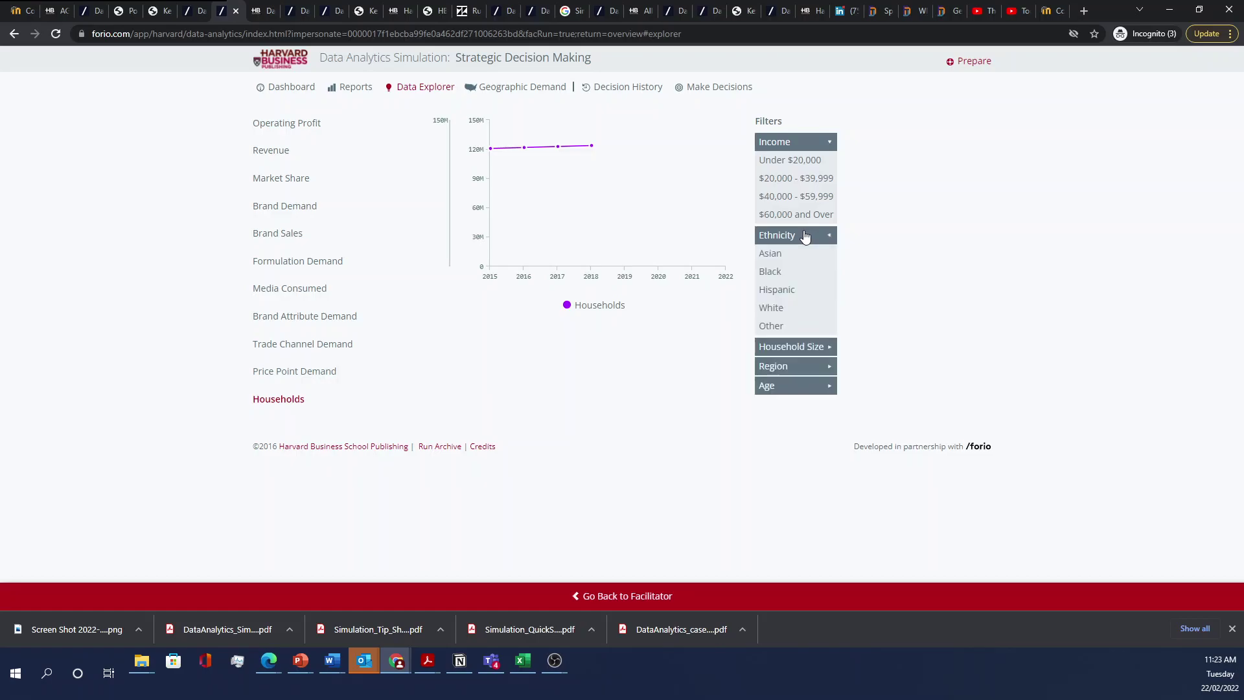
click(785, 352)
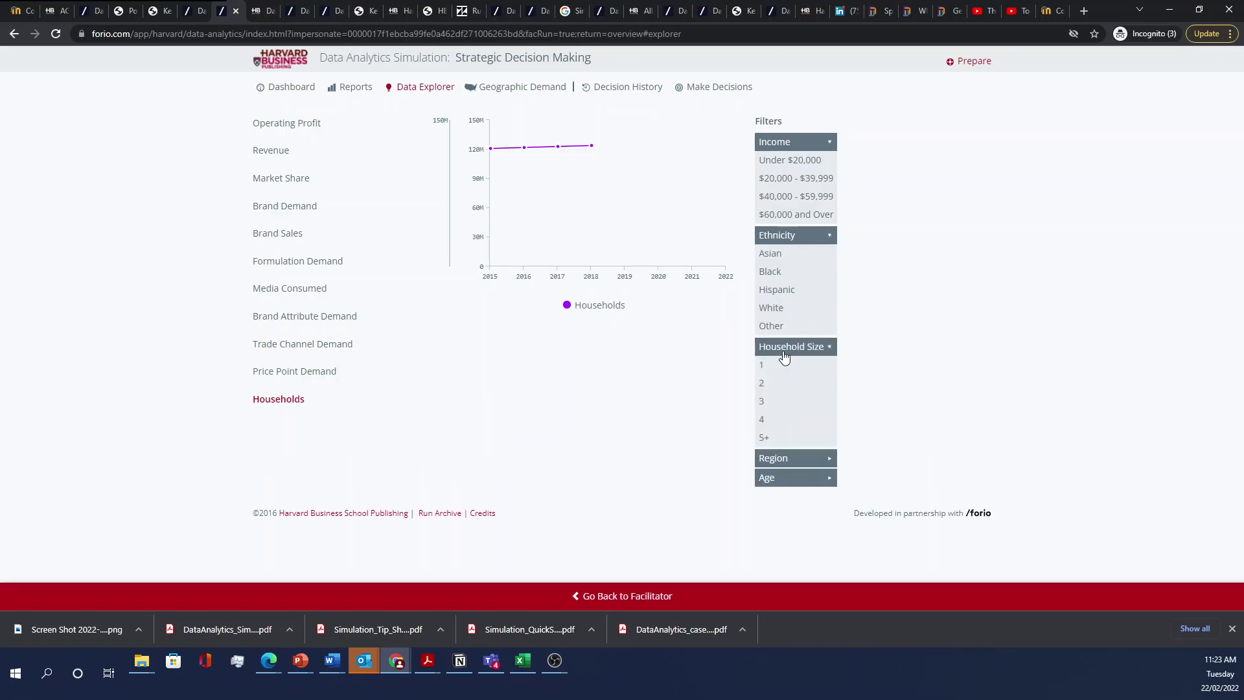
click(767, 457)
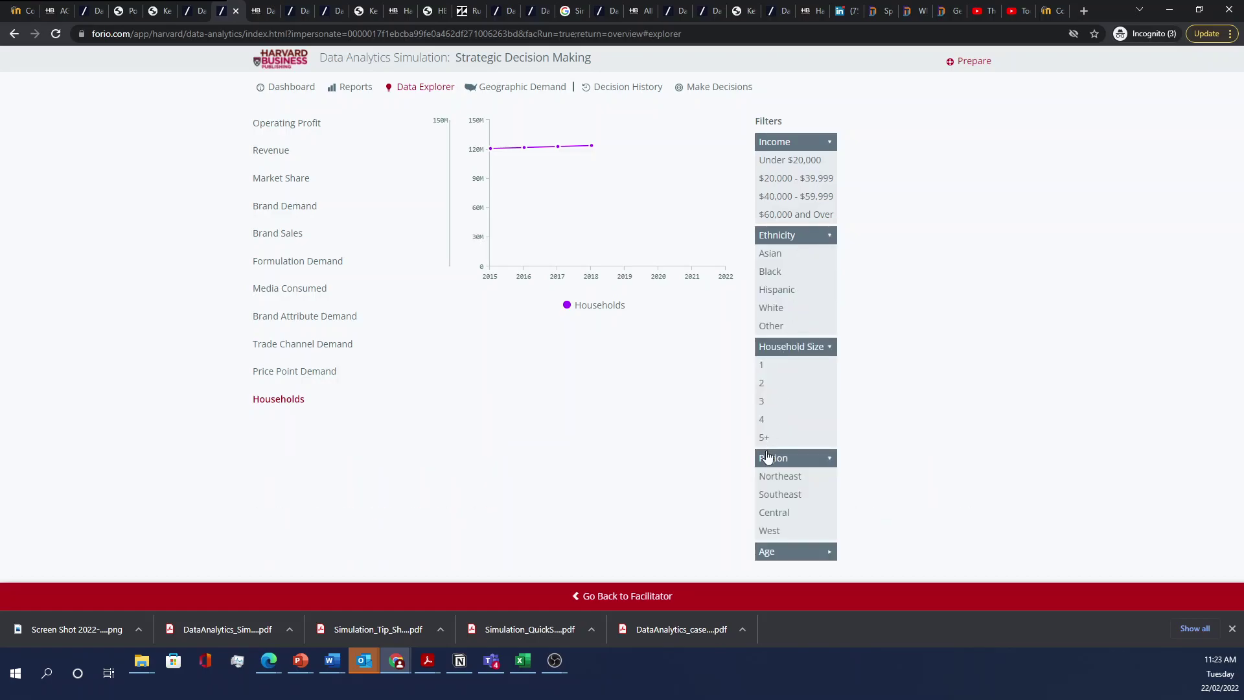
click(785, 551)
scroll(781, 541, down, 1)
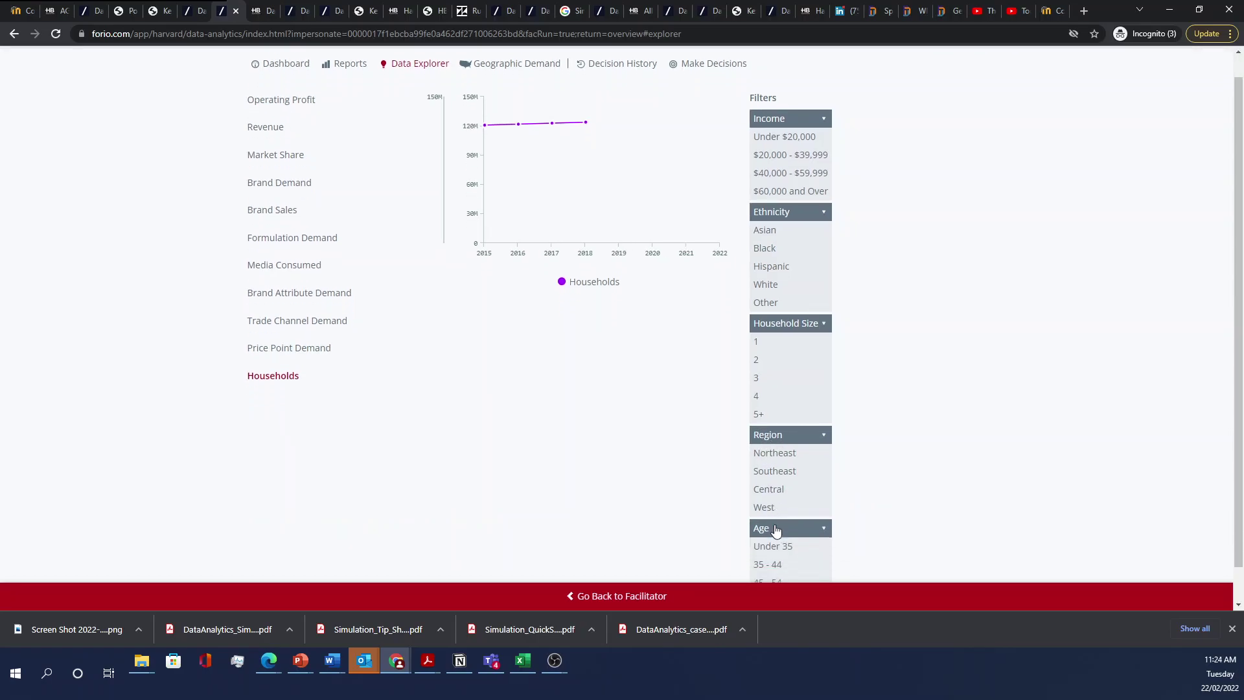
scroll(695, 366, up, 1)
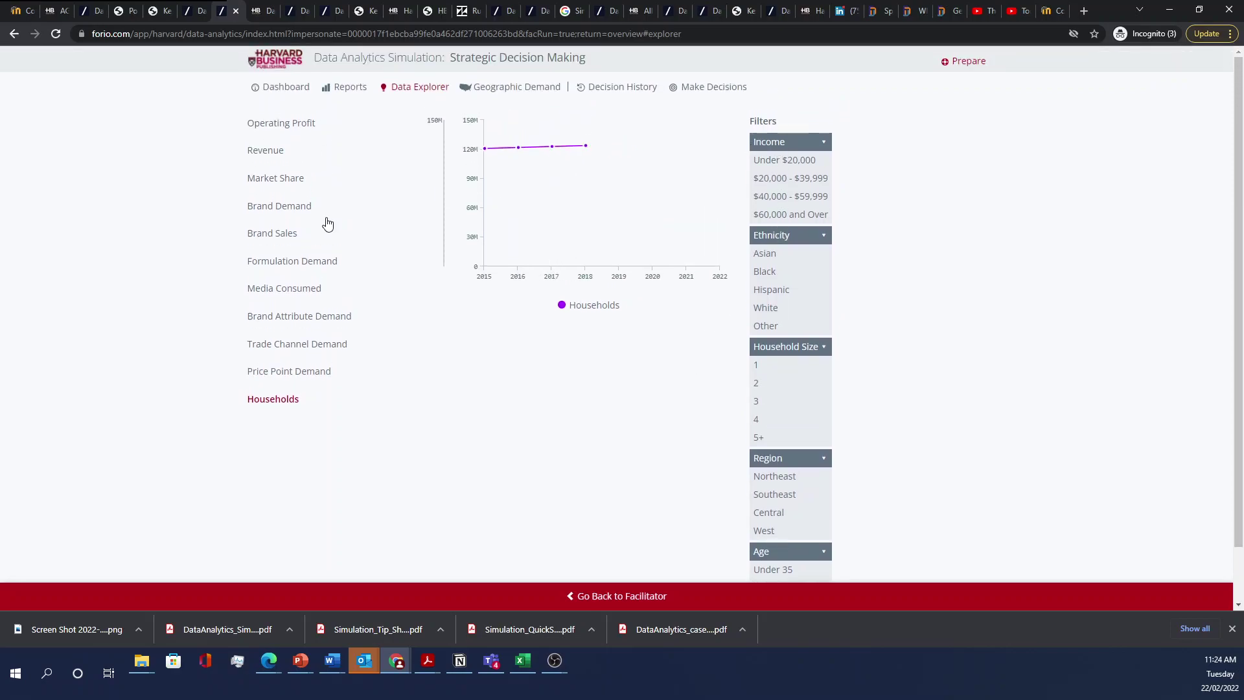
Animate the Geographic Demand map from 2015 to 2018, then view the empty Decision History
click(503, 94)
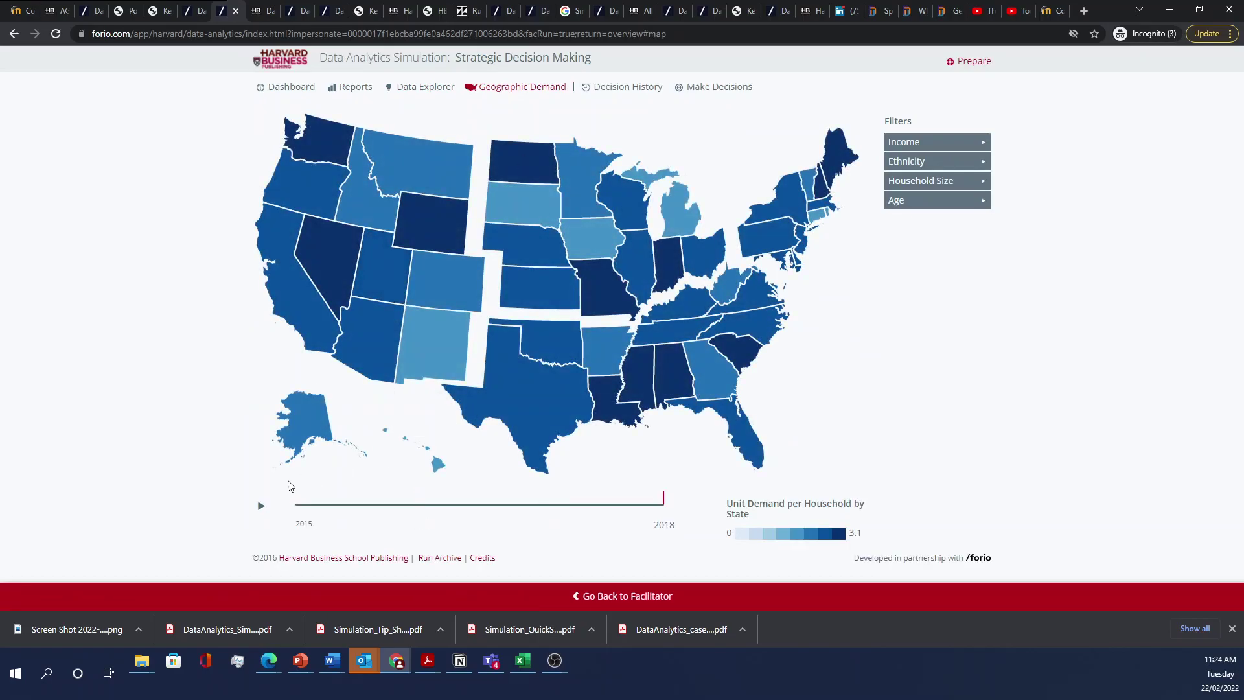
click(261, 506)
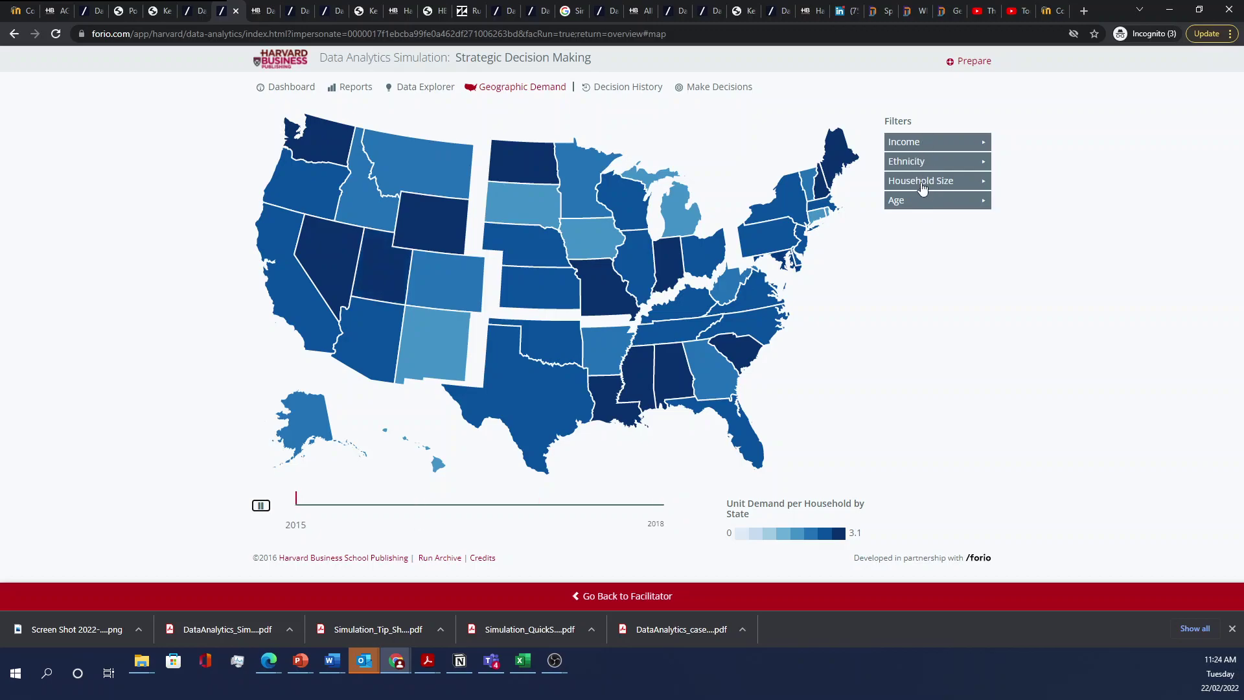
click(620, 93)
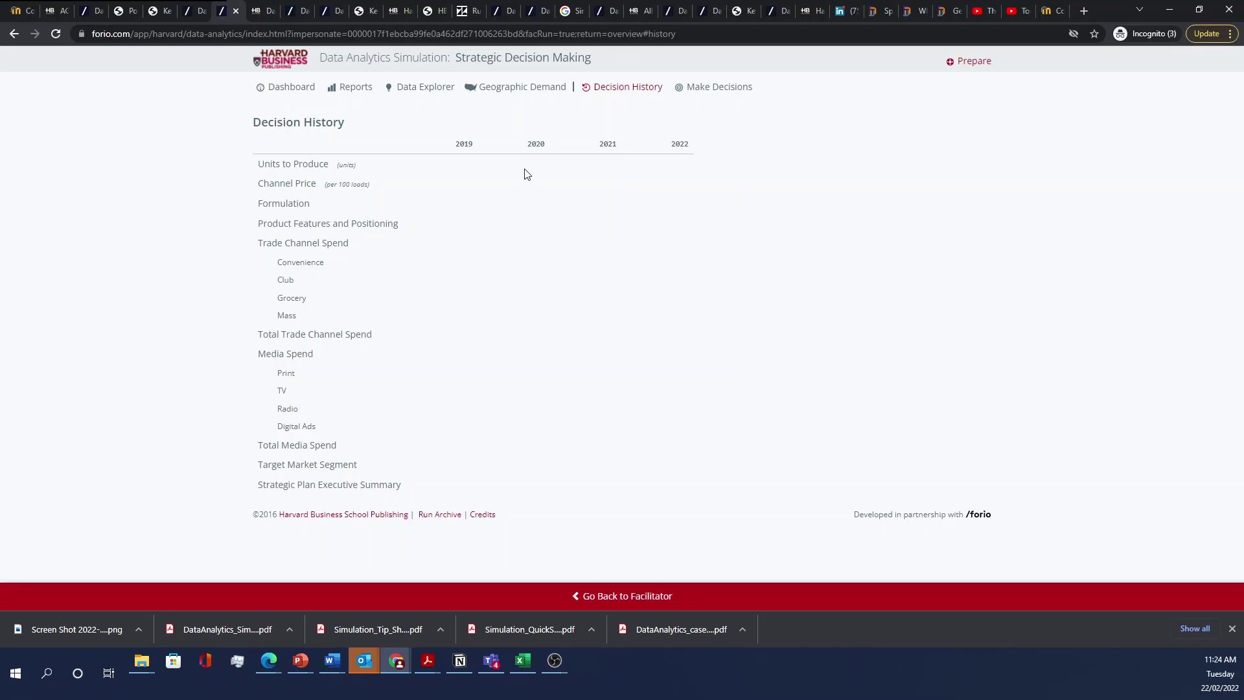
Open the 2019 Make Decisions page with preset 25% channel and media splits
click(700, 87)
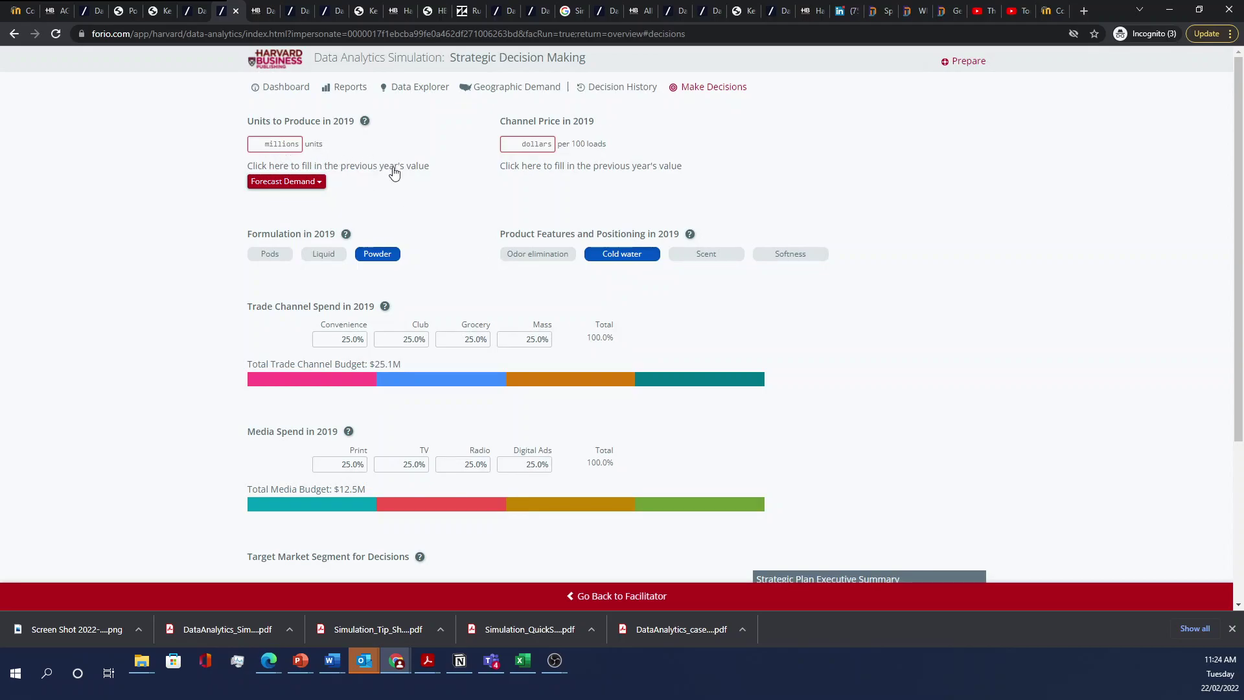
Fill 2019 Units to Produce with last year's 32.2M and view the 32,263,751-unit demand forecast
click(394, 172)
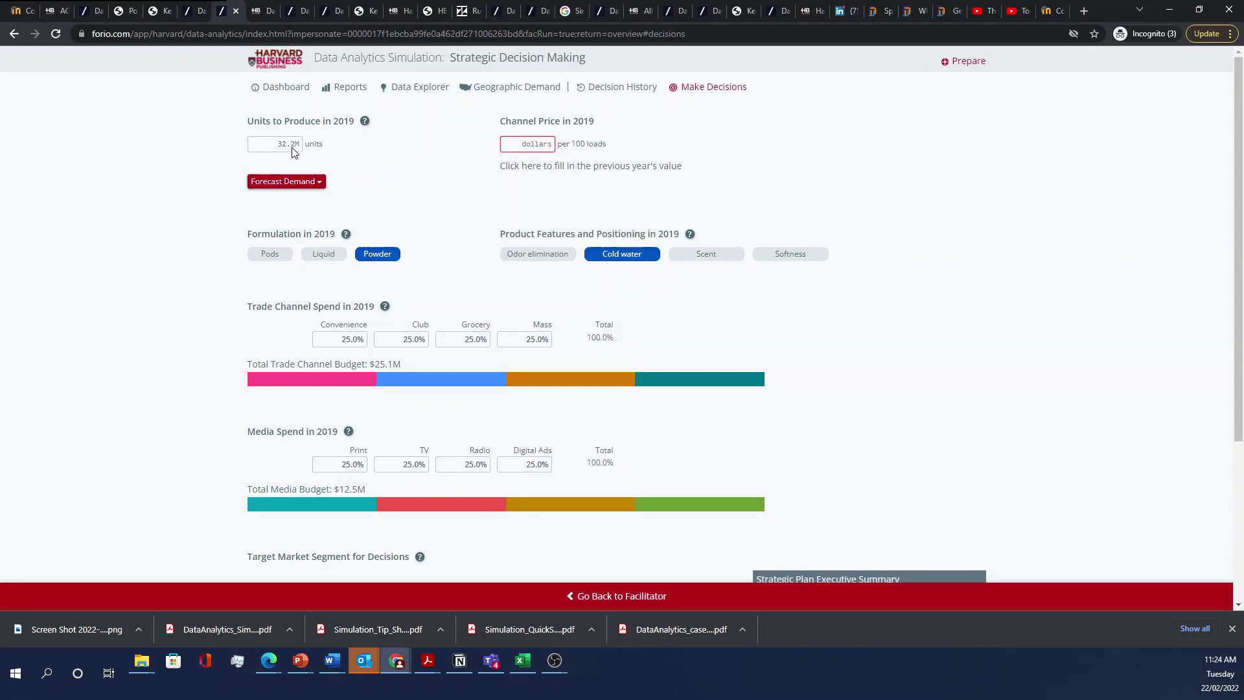
click(286, 186)
scroll(437, 312, down, 6)
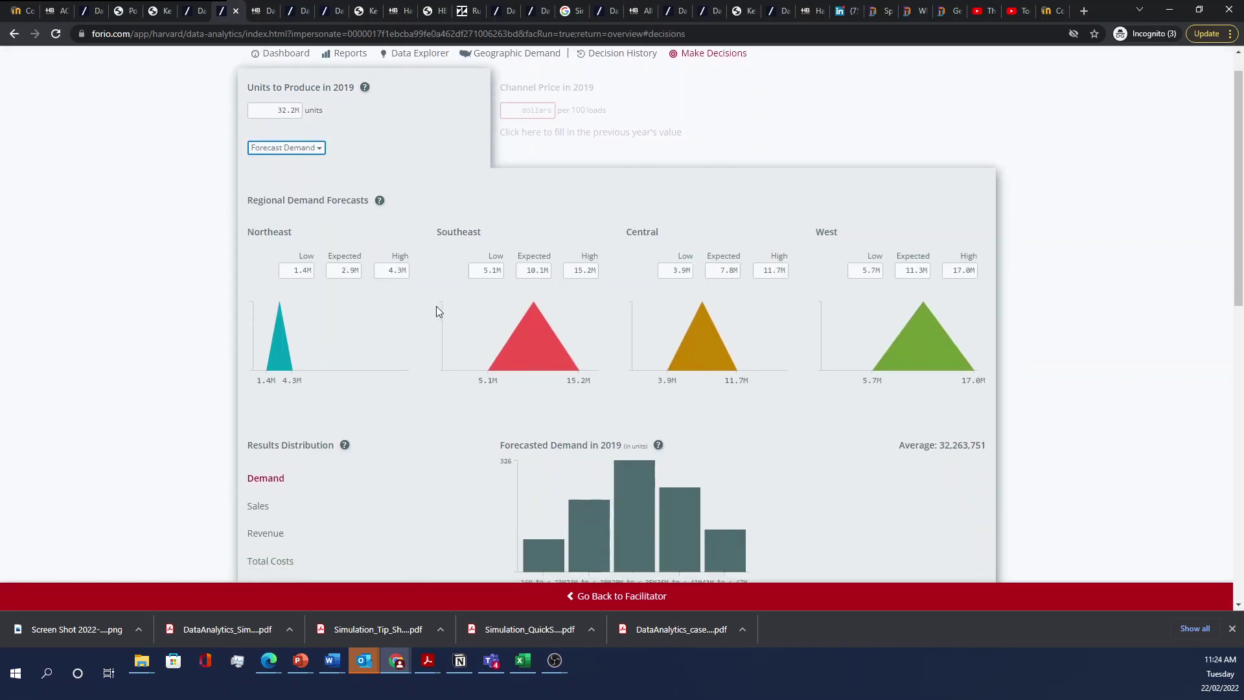
scroll(436, 311, up, 3)
scroll(436, 308, up, 1)
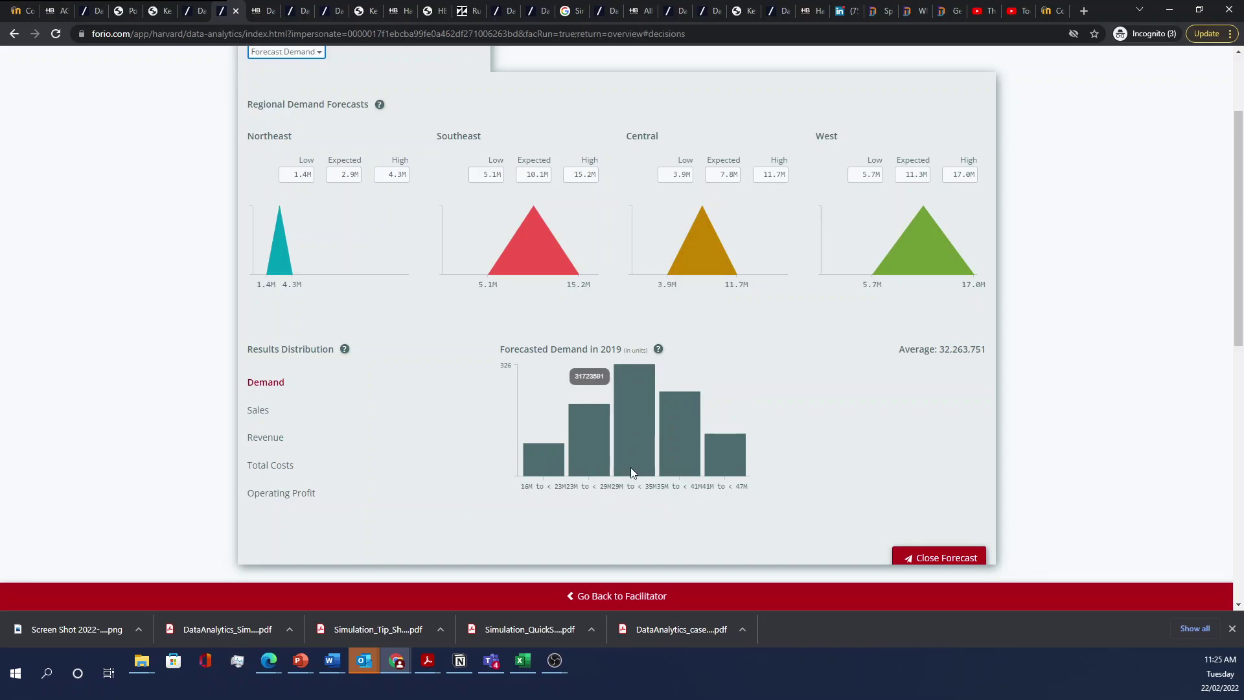
Set the 2019 channel price to $6.00
click(948, 558)
scroll(539, 304, up, 1)
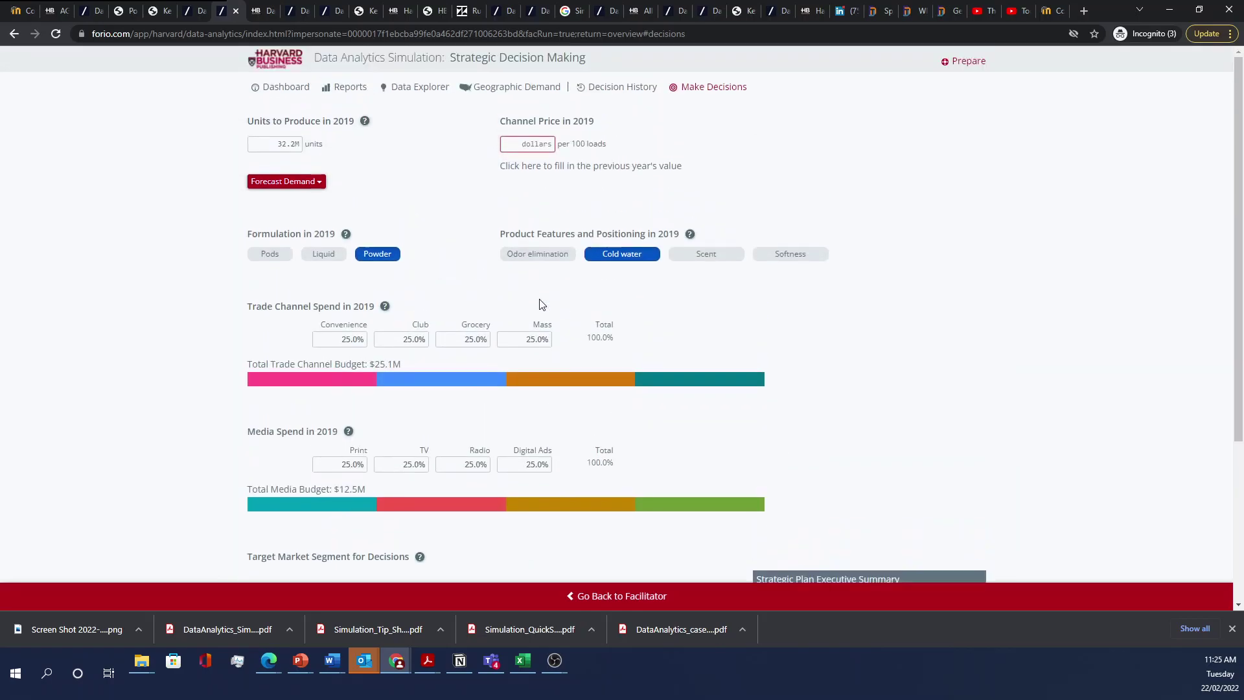
click(509, 141)
click(667, 172)
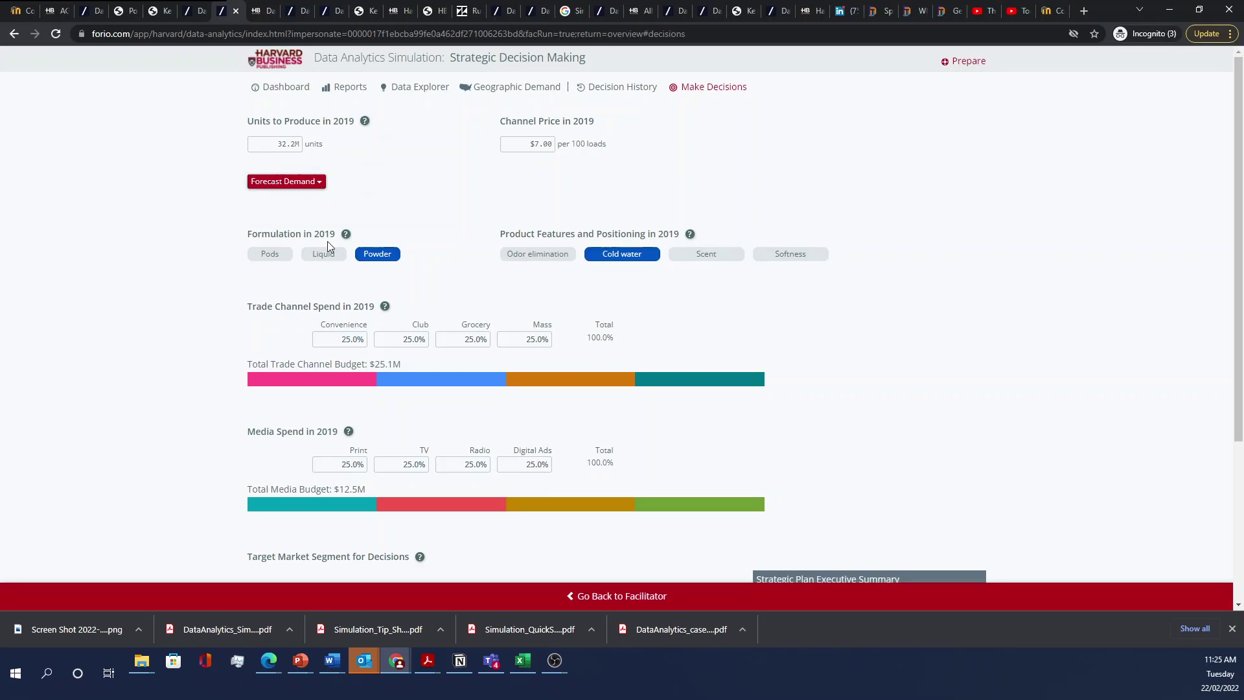
click(271, 259)
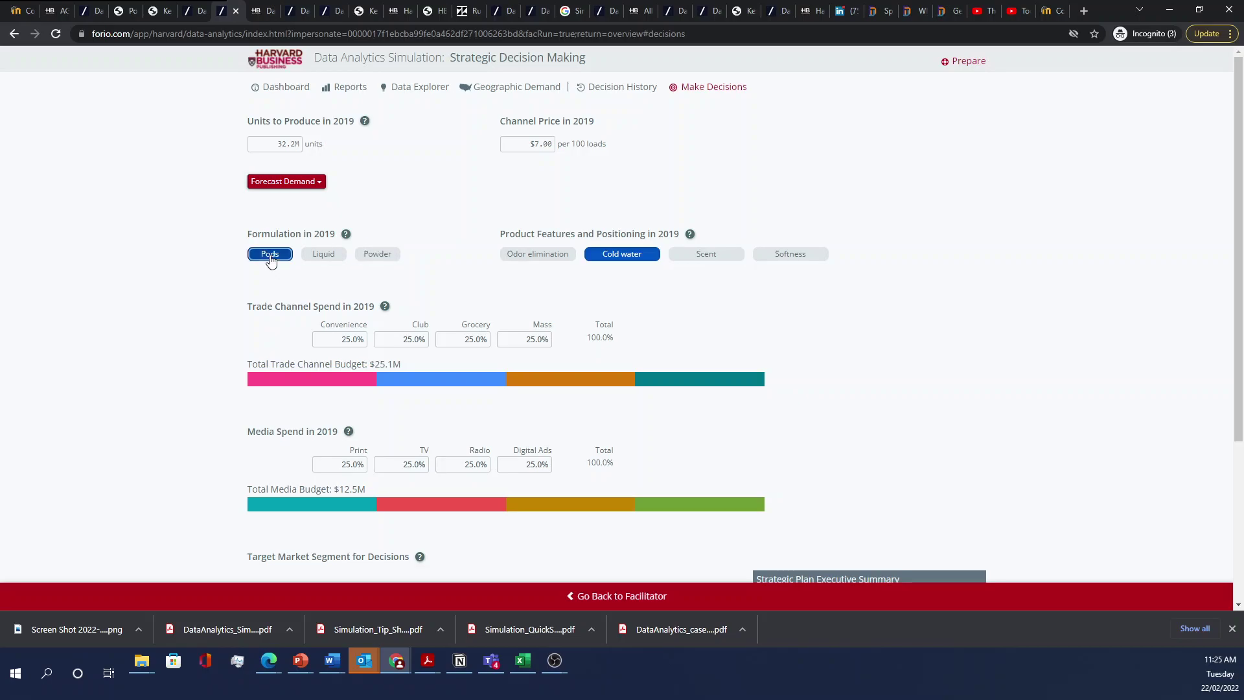
click(530, 145)
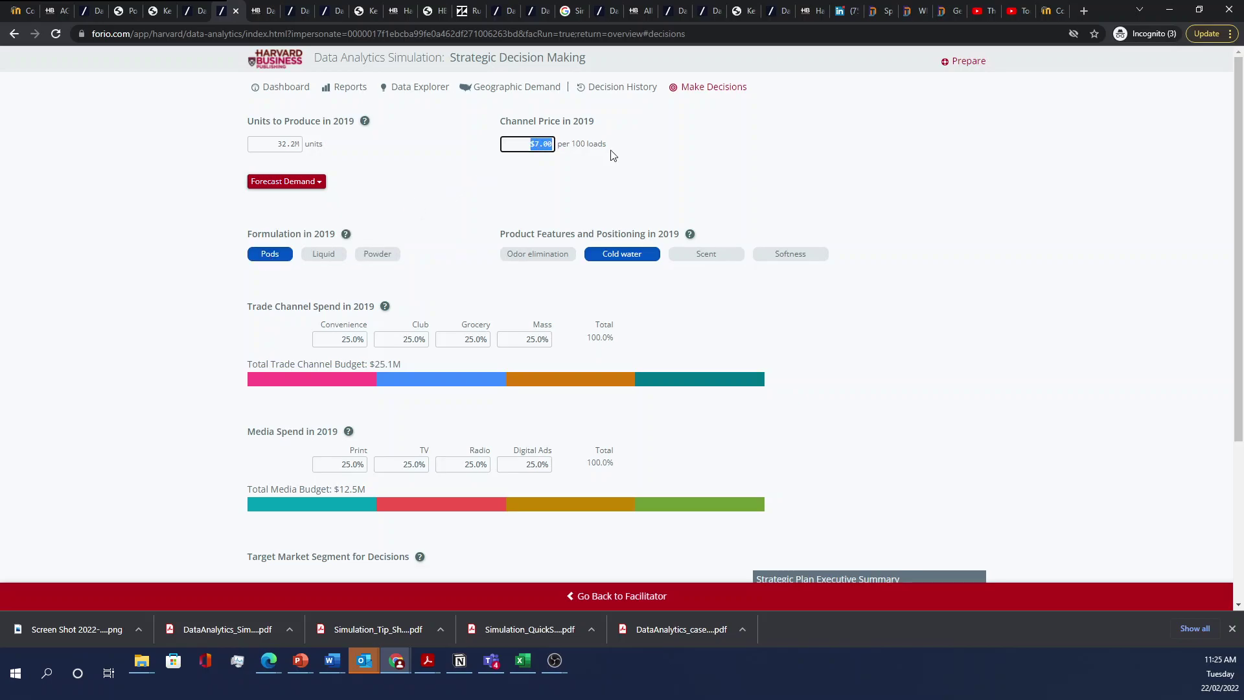
text(6.00)
key(Return)
Position on Odor elimination with Powder formulation and set Digital Ads spend to 50%
click(549, 258)
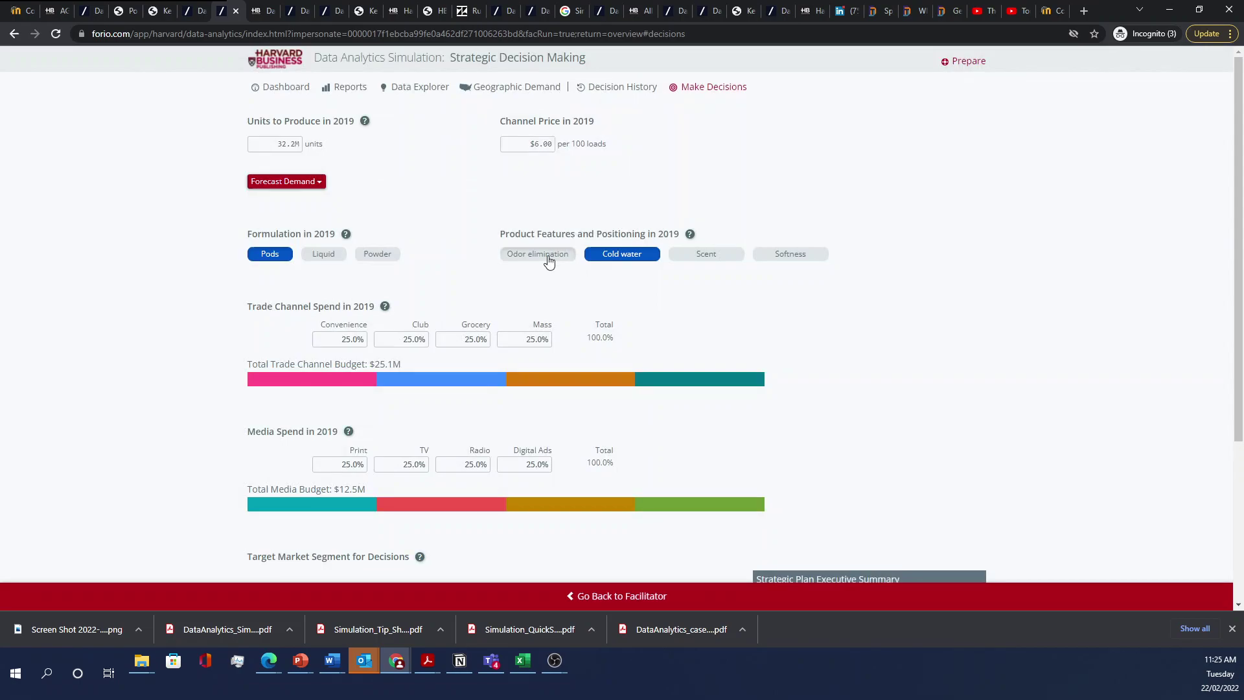
click(378, 256)
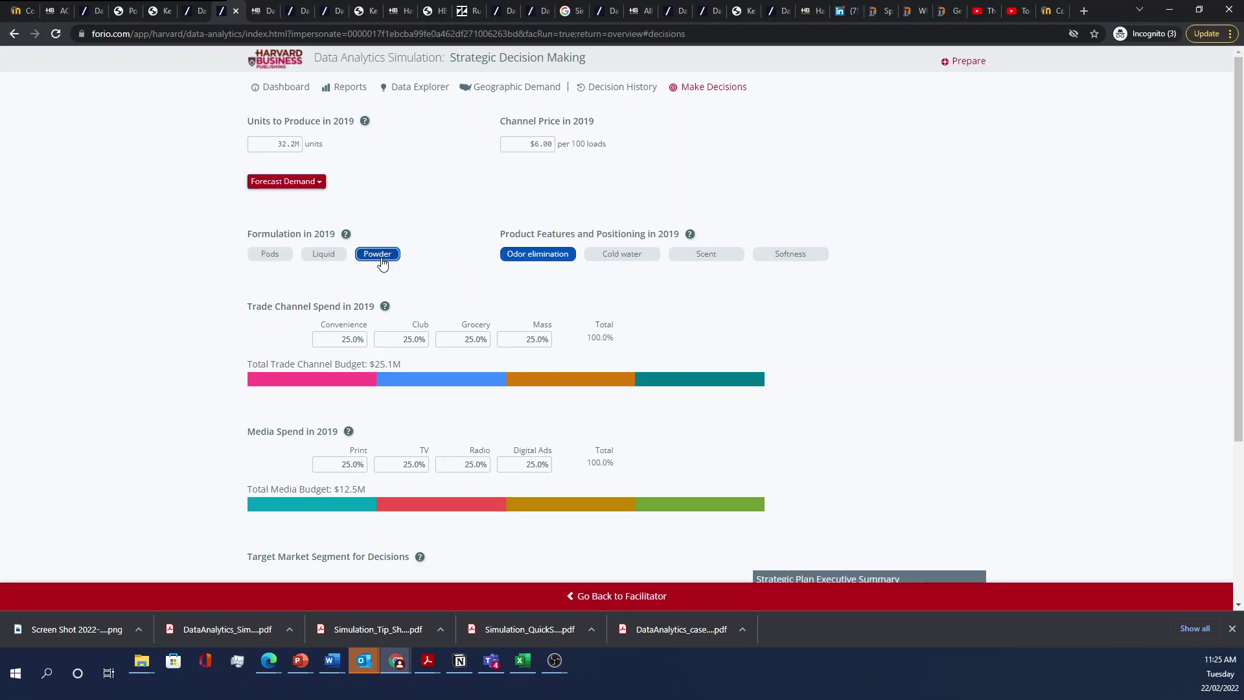
scroll(467, 348, down, 3)
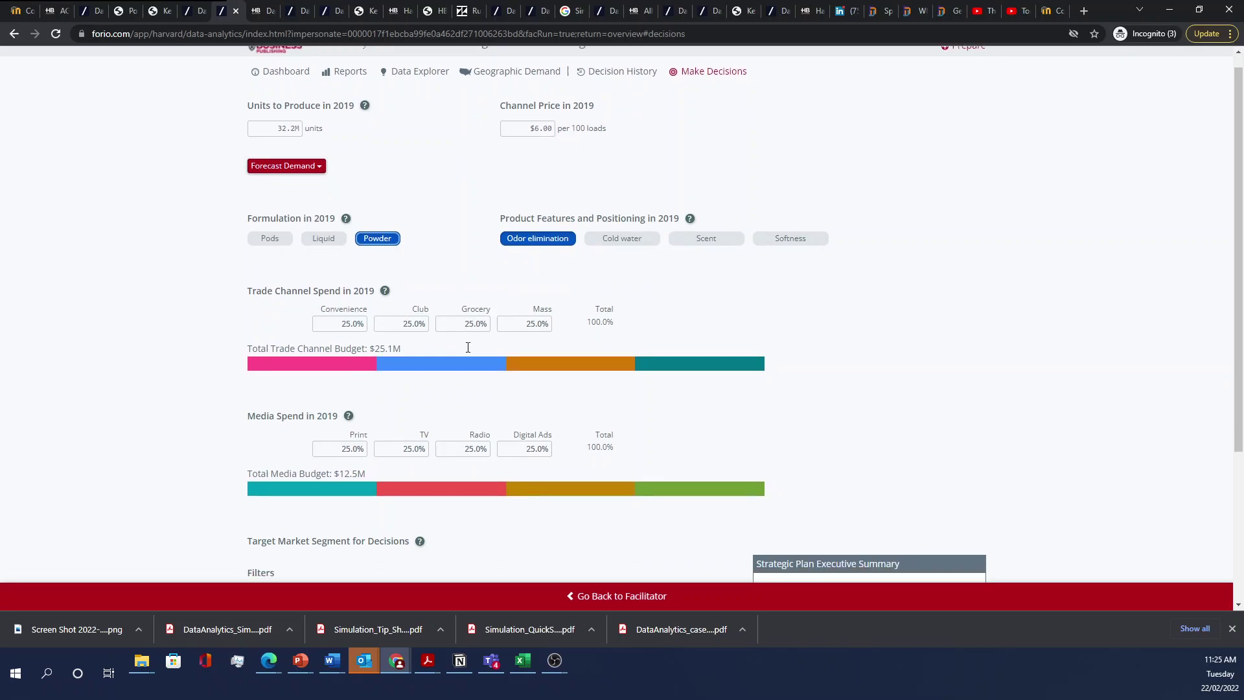
scroll(472, 322, up, 3)
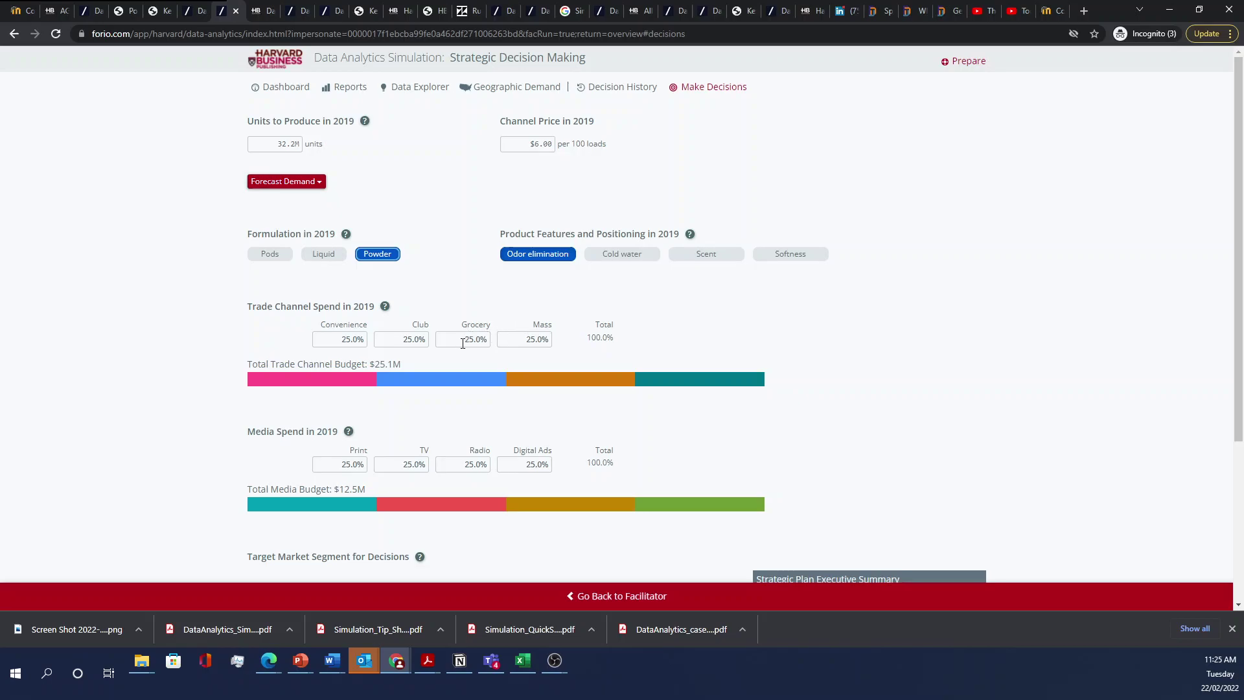
click(522, 464)
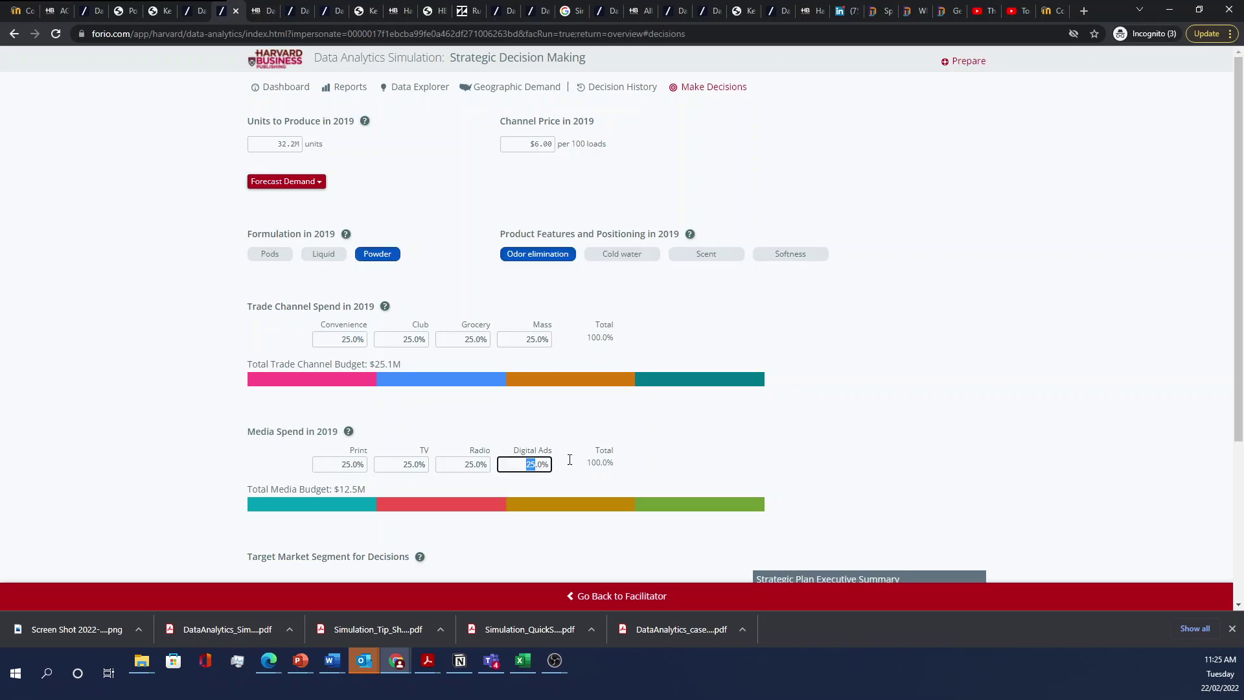
text(50)
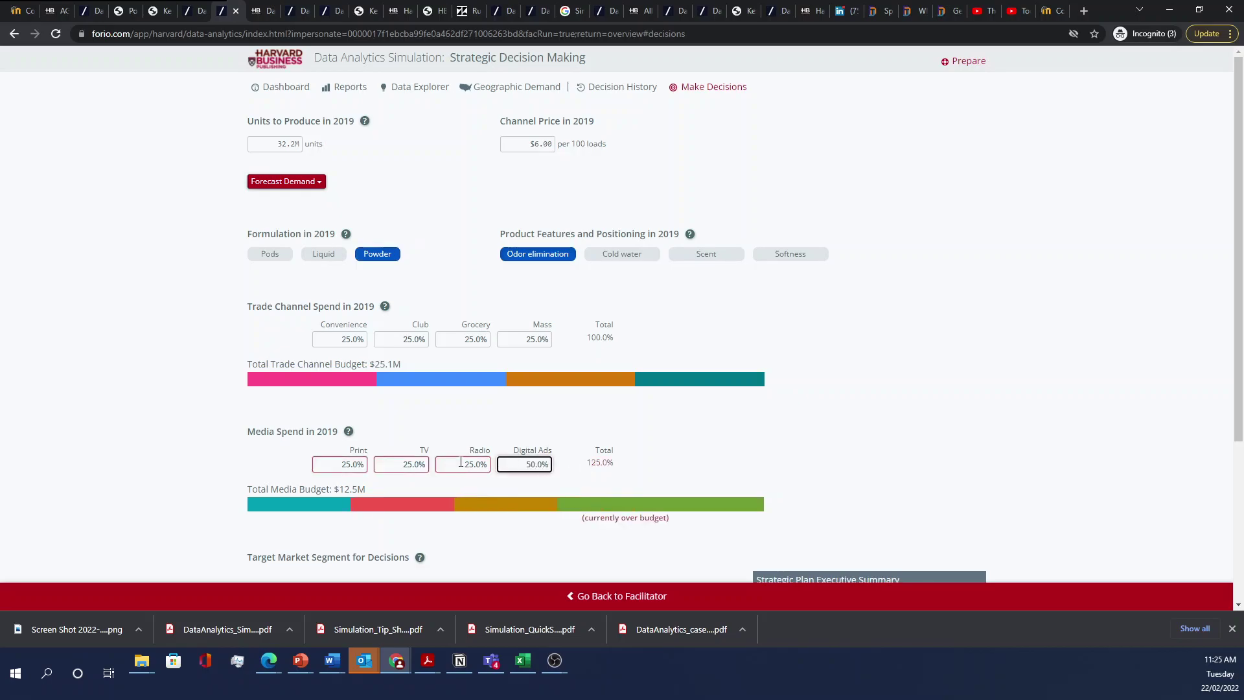
click(483, 464)
Set Radio spend to 0% and target incomes from Under $20,000 through $59,999
text(0)
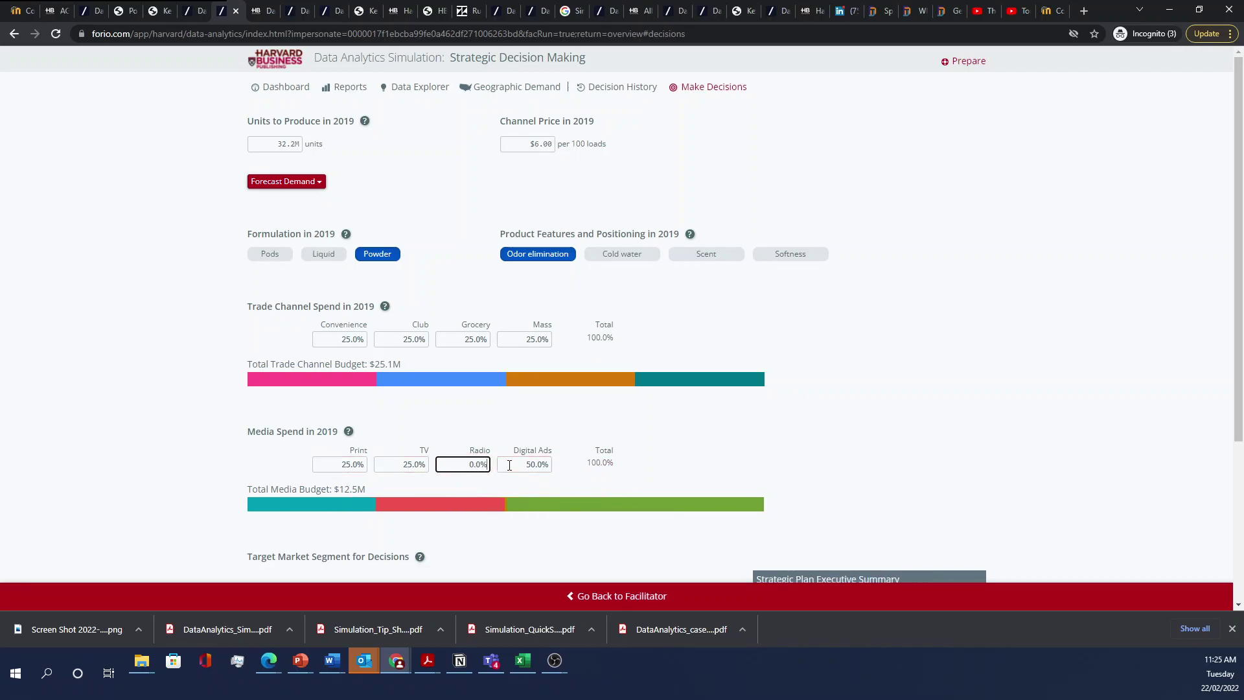
scroll(509, 465, down, 3)
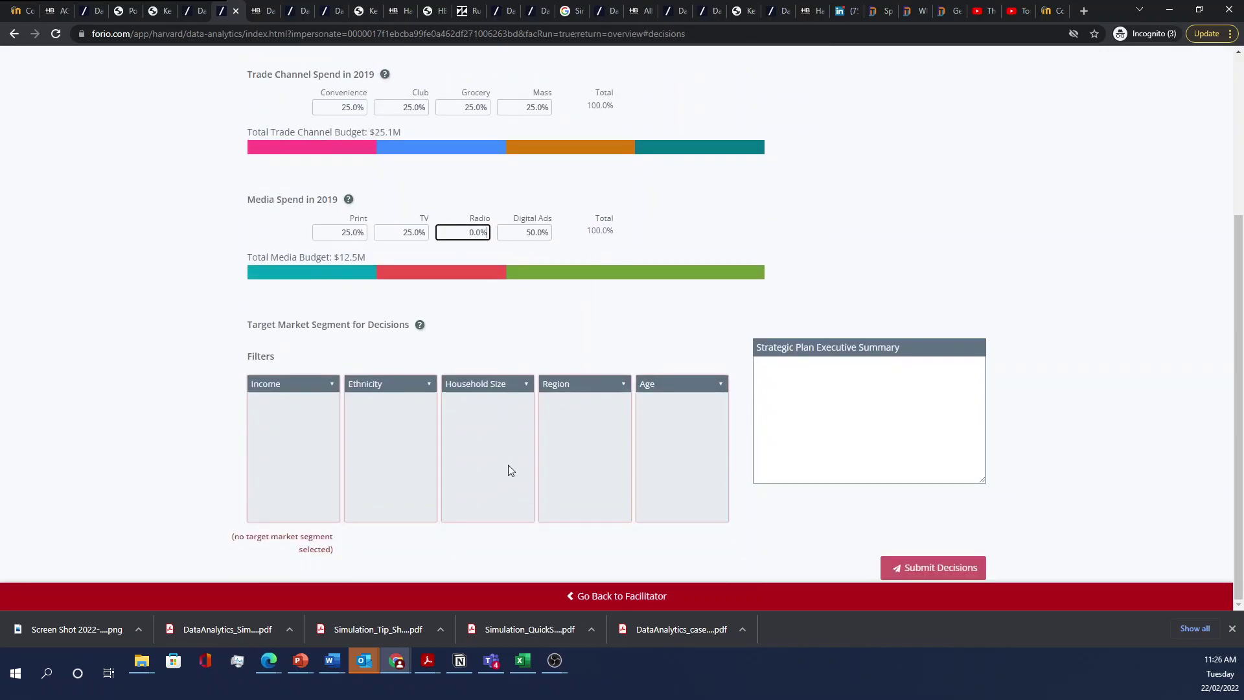
click(331, 385)
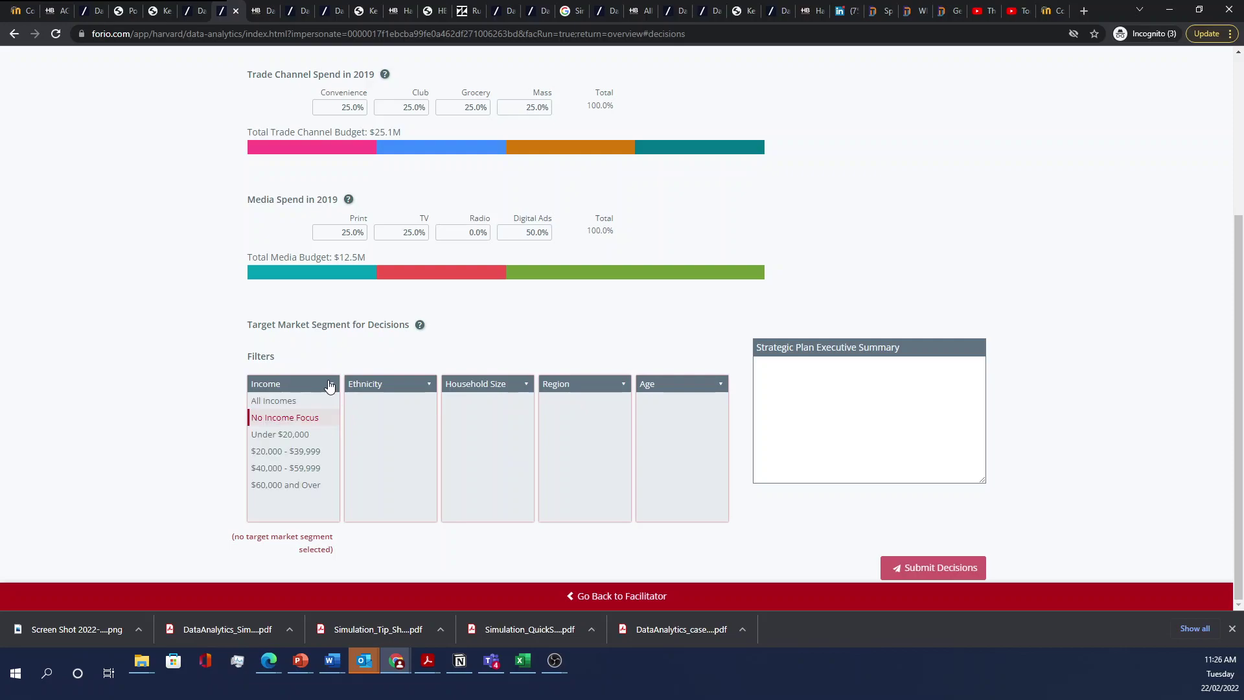
click(311, 437)
click(307, 452)
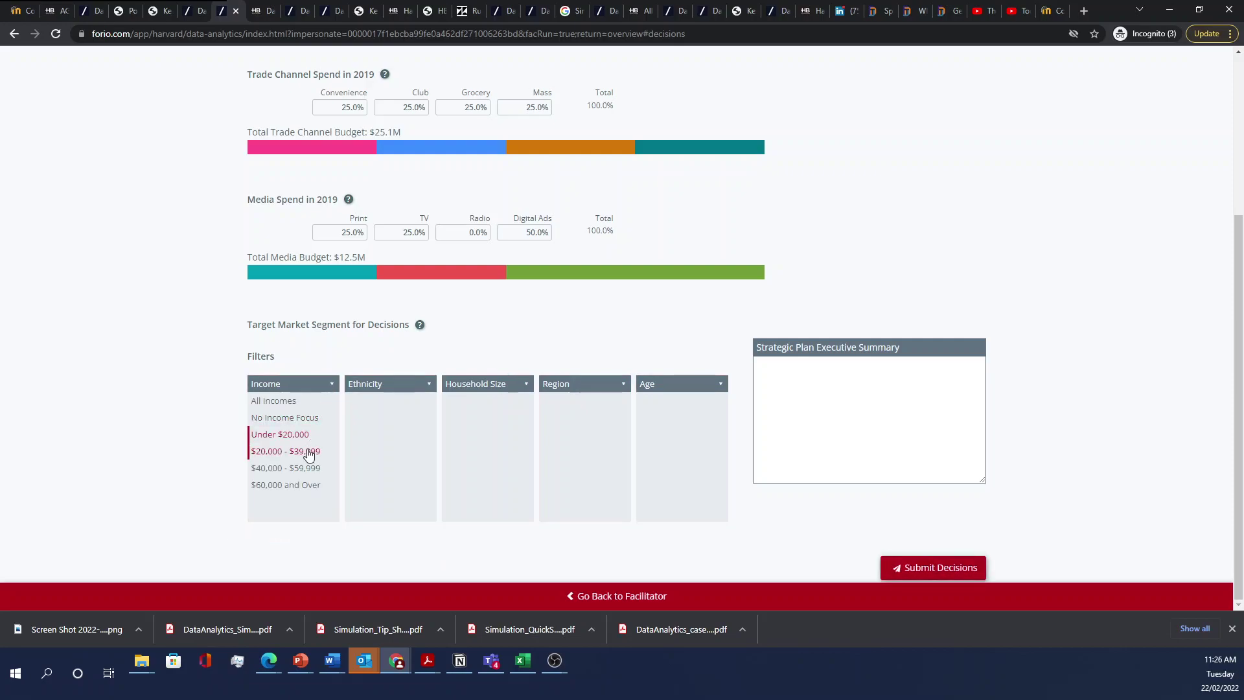
click(307, 469)
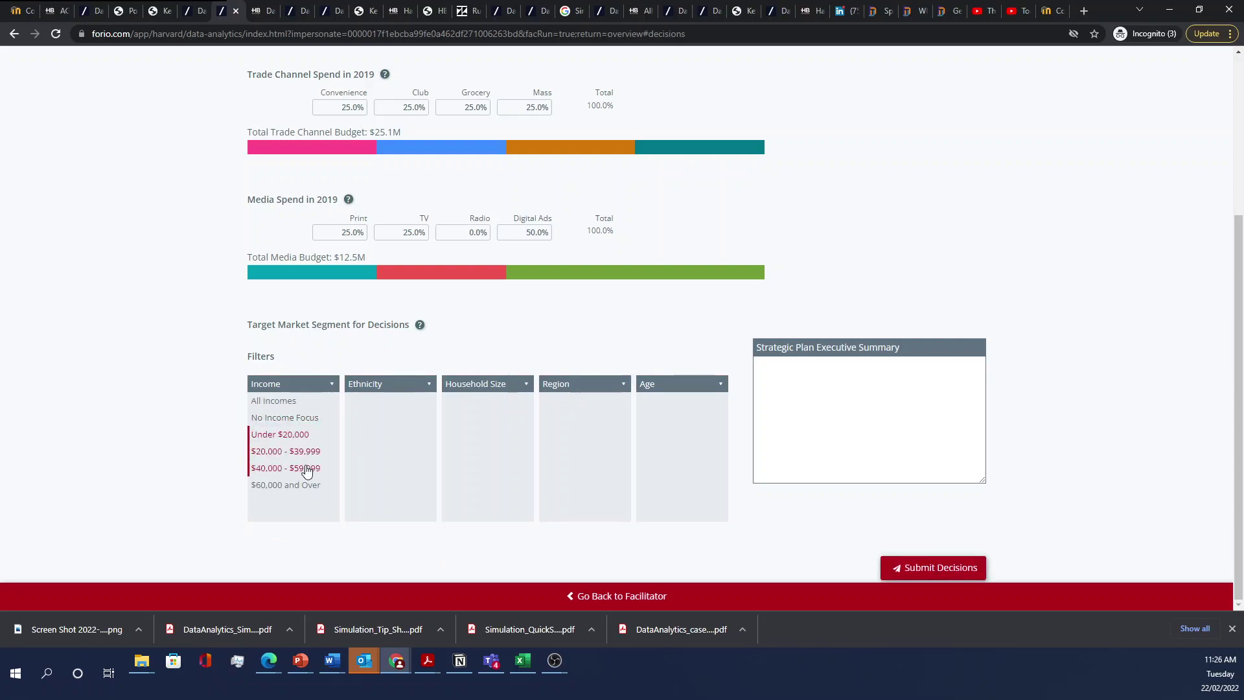
Add the Under 35 and 35–44 age groups to the target market
click(390, 396)
click(489, 387)
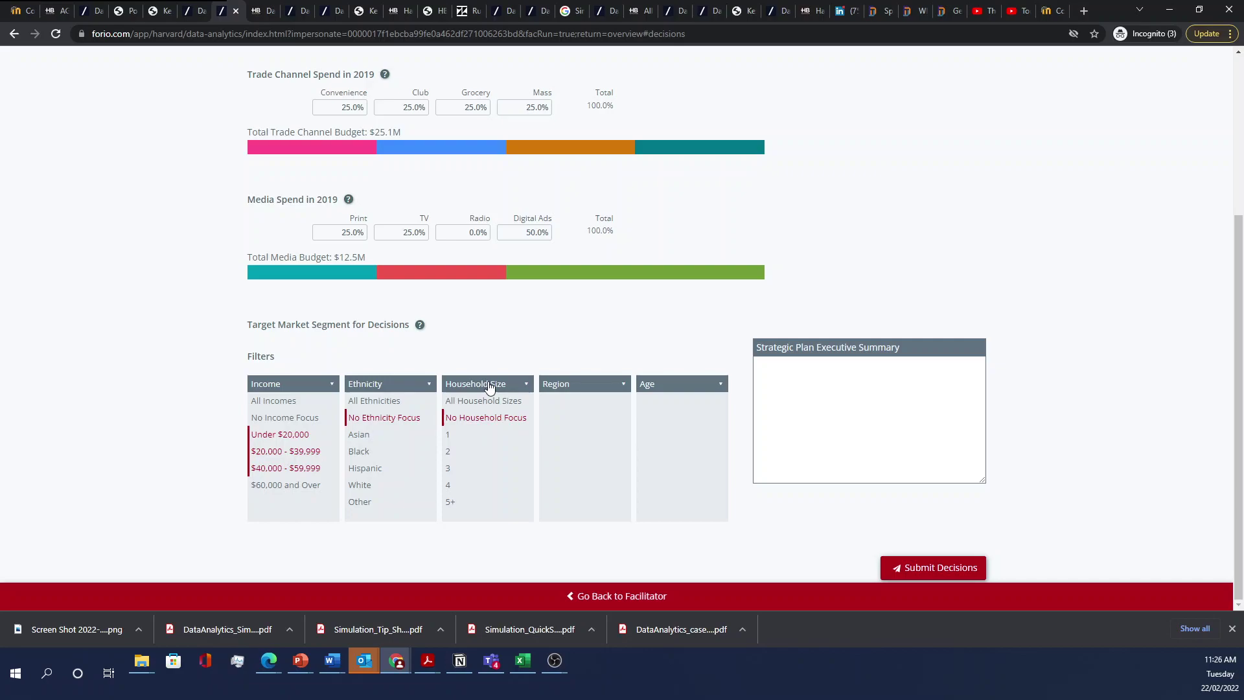
click(578, 394)
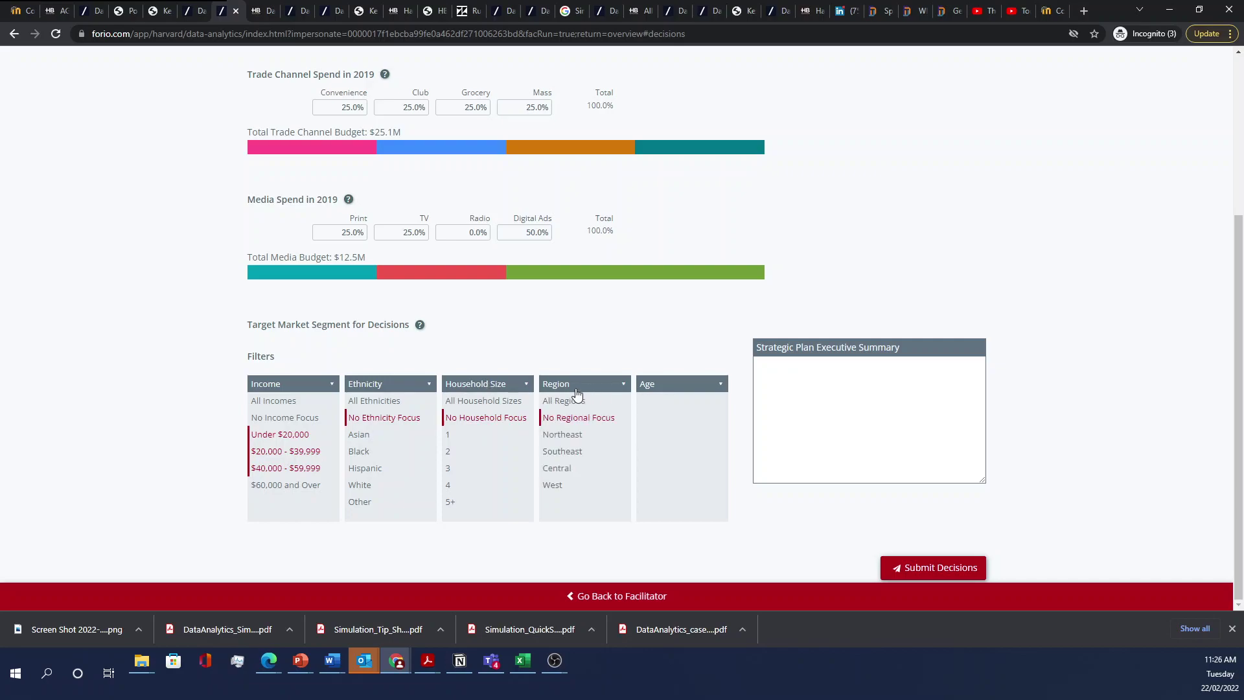
click(701, 384)
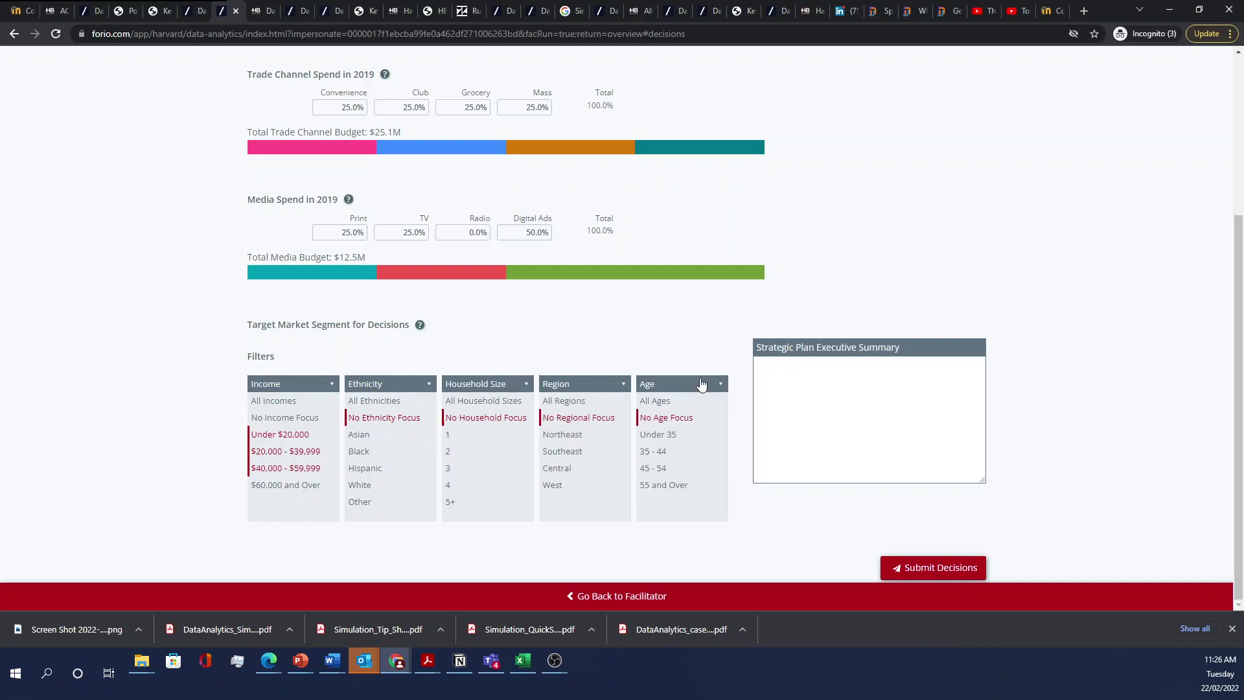
click(660, 443)
click(664, 457)
Start the strategic plan summary and submit the 2019 decisions
click(839, 399)
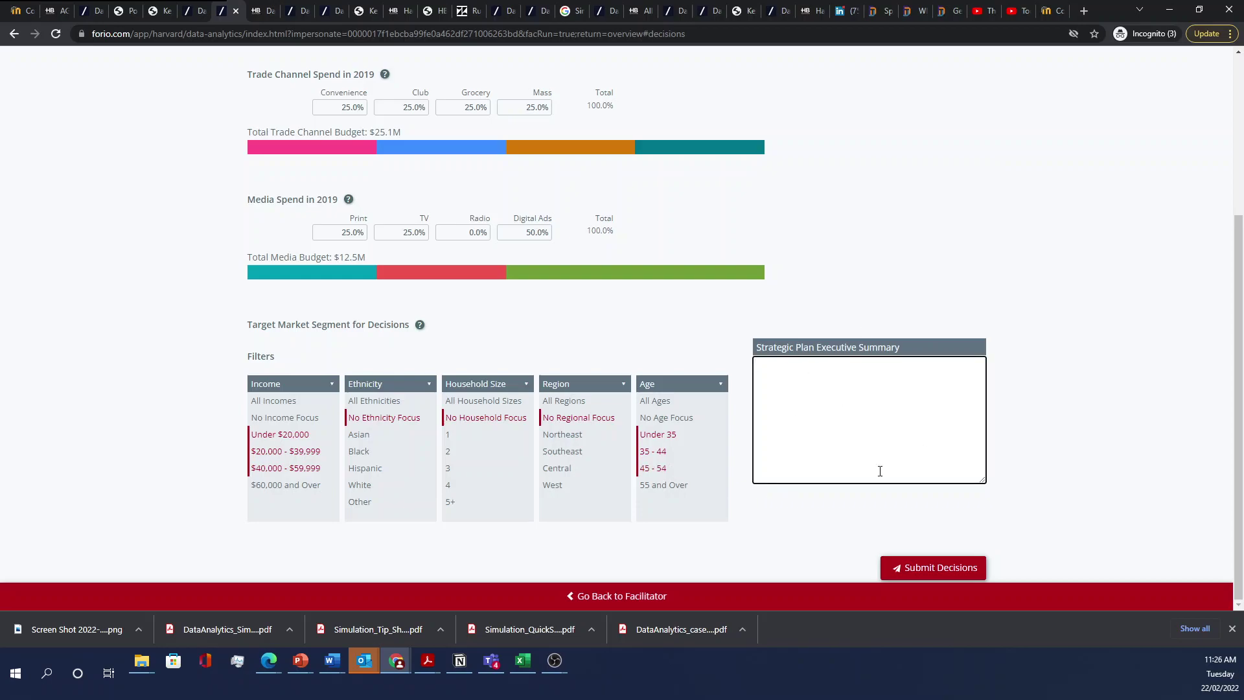
scroll(848, 408, up, 4)
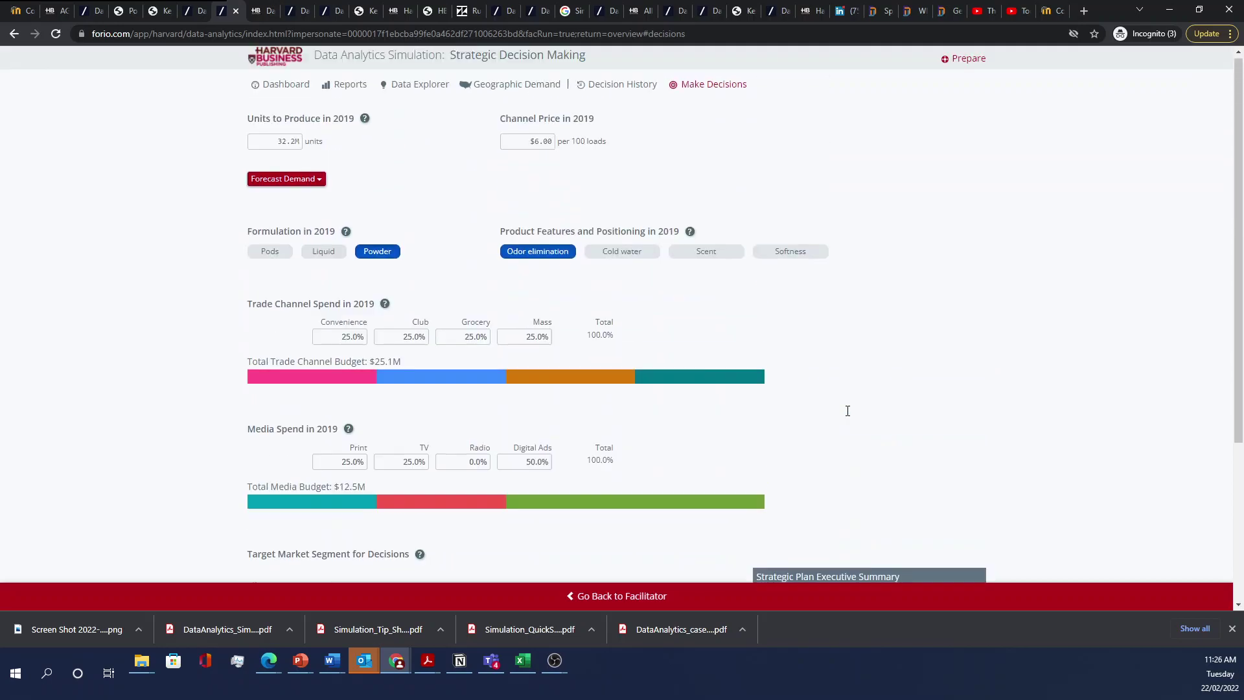
scroll(849, 415, down, 2)
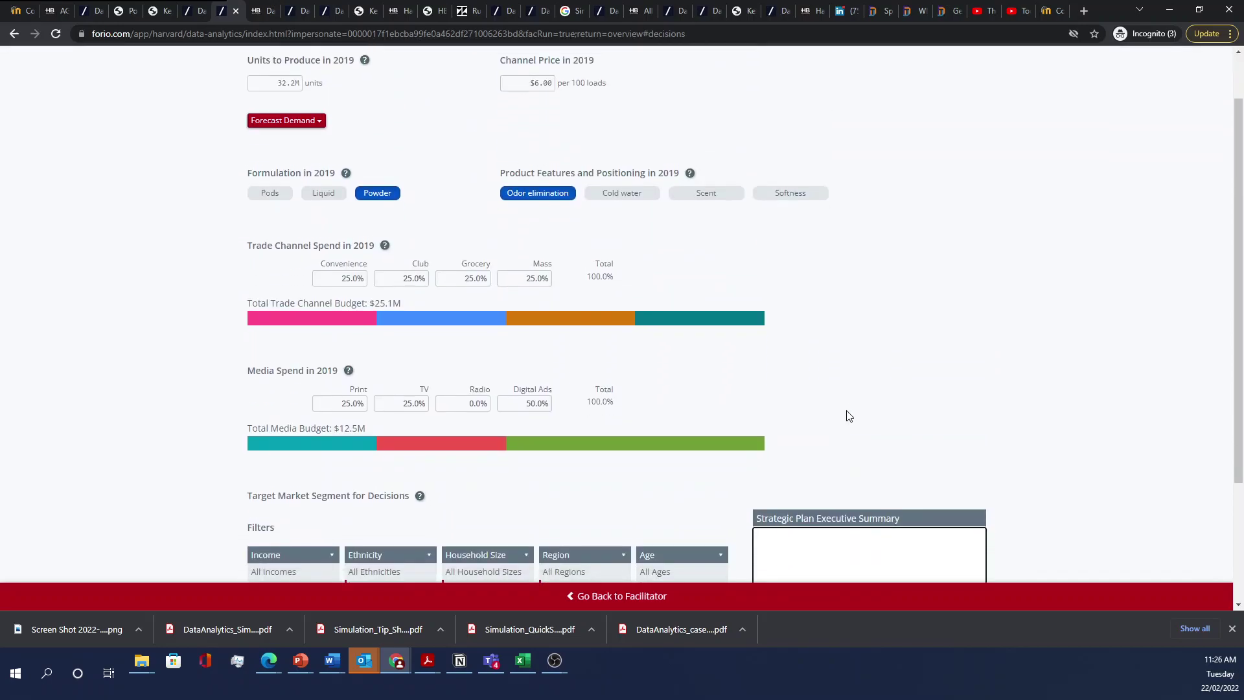
scroll(849, 415, up, 2)
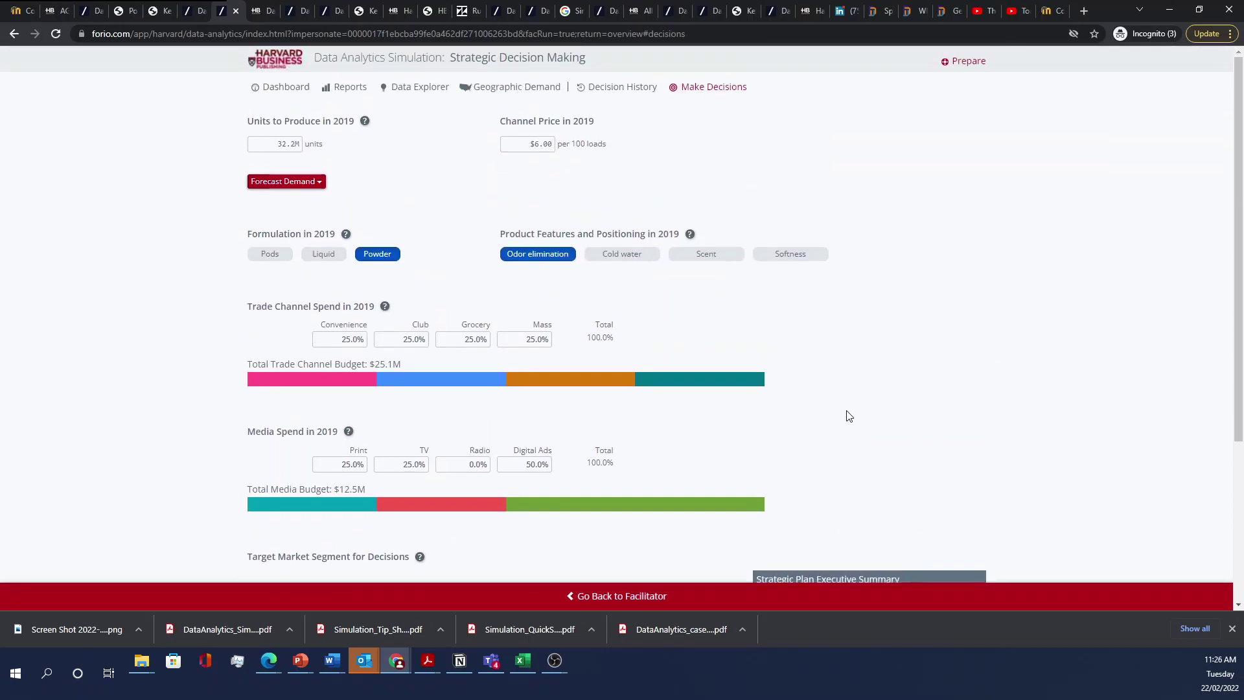
scroll(849, 415, down, 5)
scroll(848, 416, up, 5)
scroll(459, 372, down, 3)
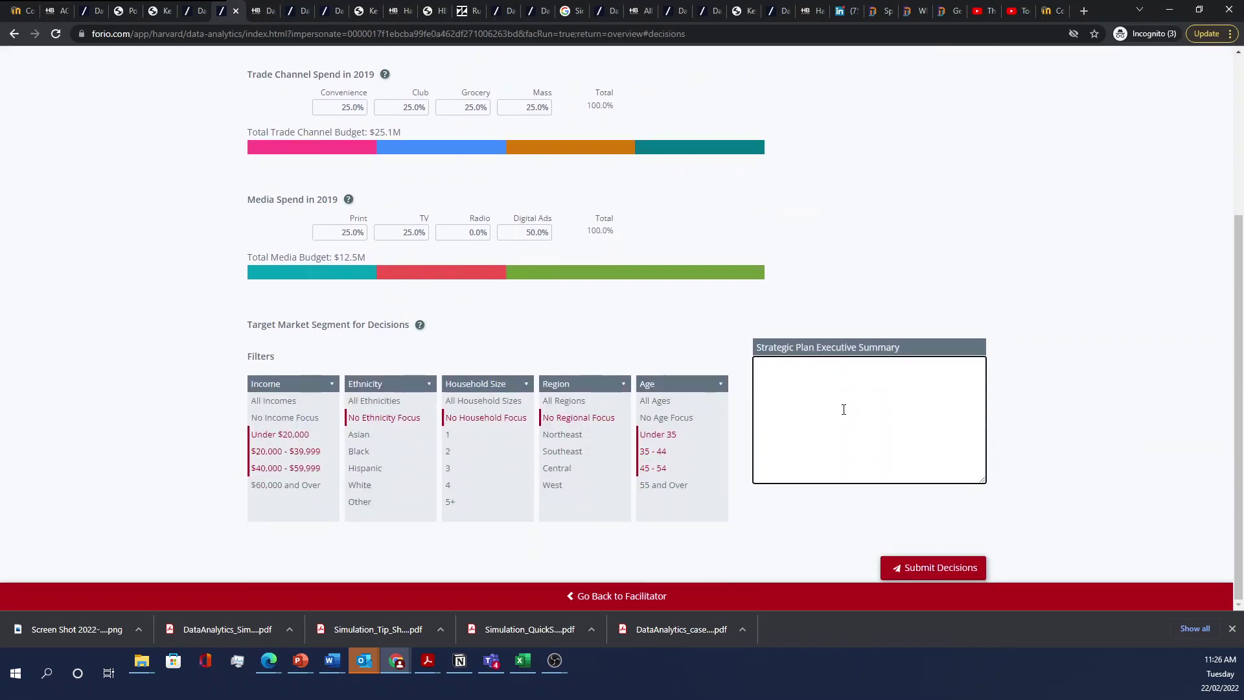
click(923, 567)
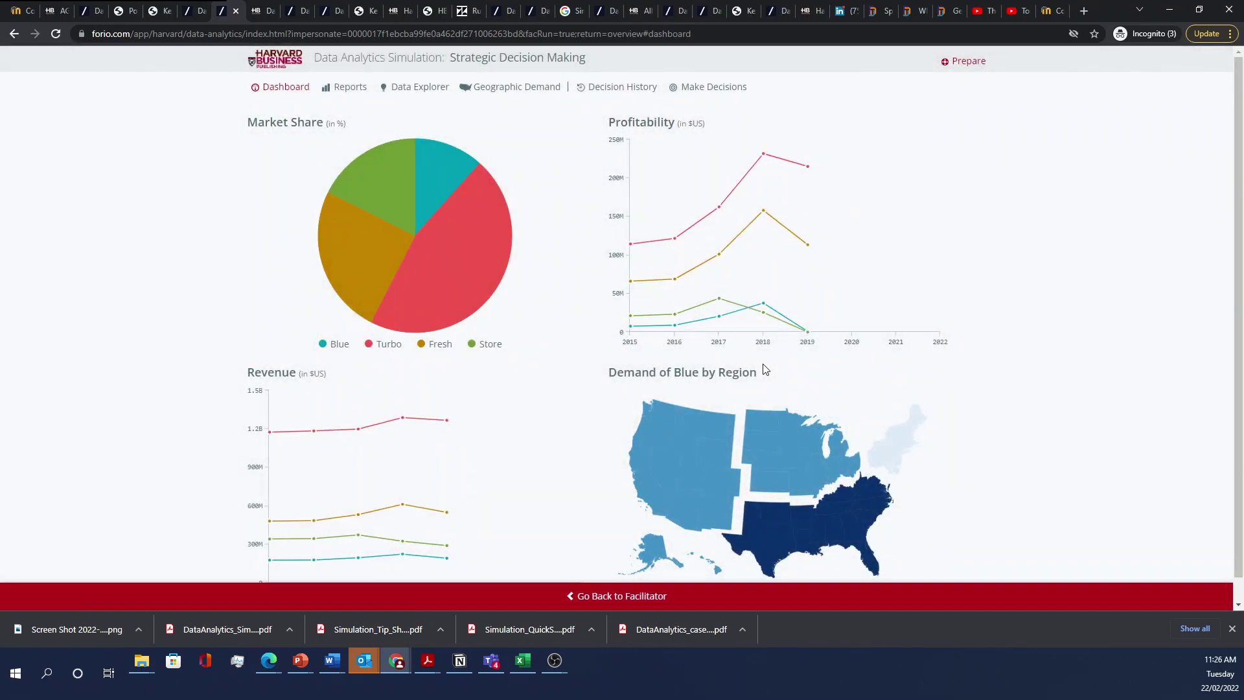
Check the 2019 Profitability chart and demand map, then view the Income Statement ($193.1M revenue, $0.9M operating profit)
mouse_move(772, 314)
scroll(670, 399, down, 1)
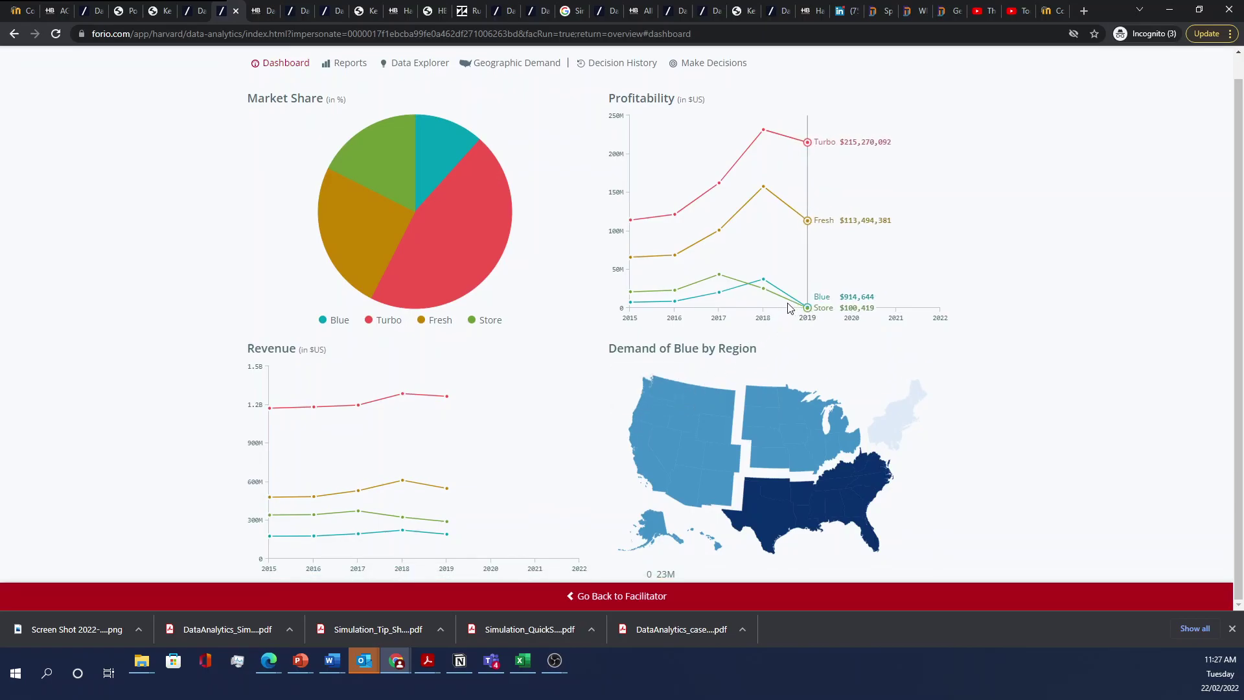
mouse_move(714, 406)
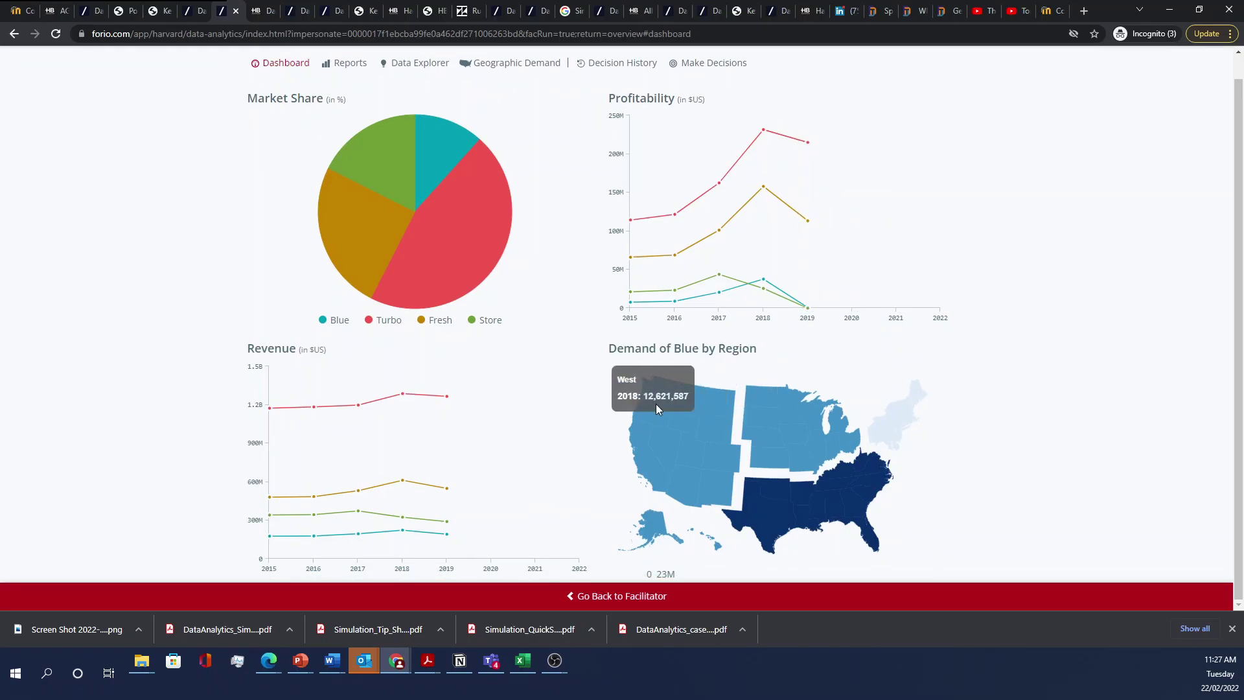
scroll(616, 570, up, 1)
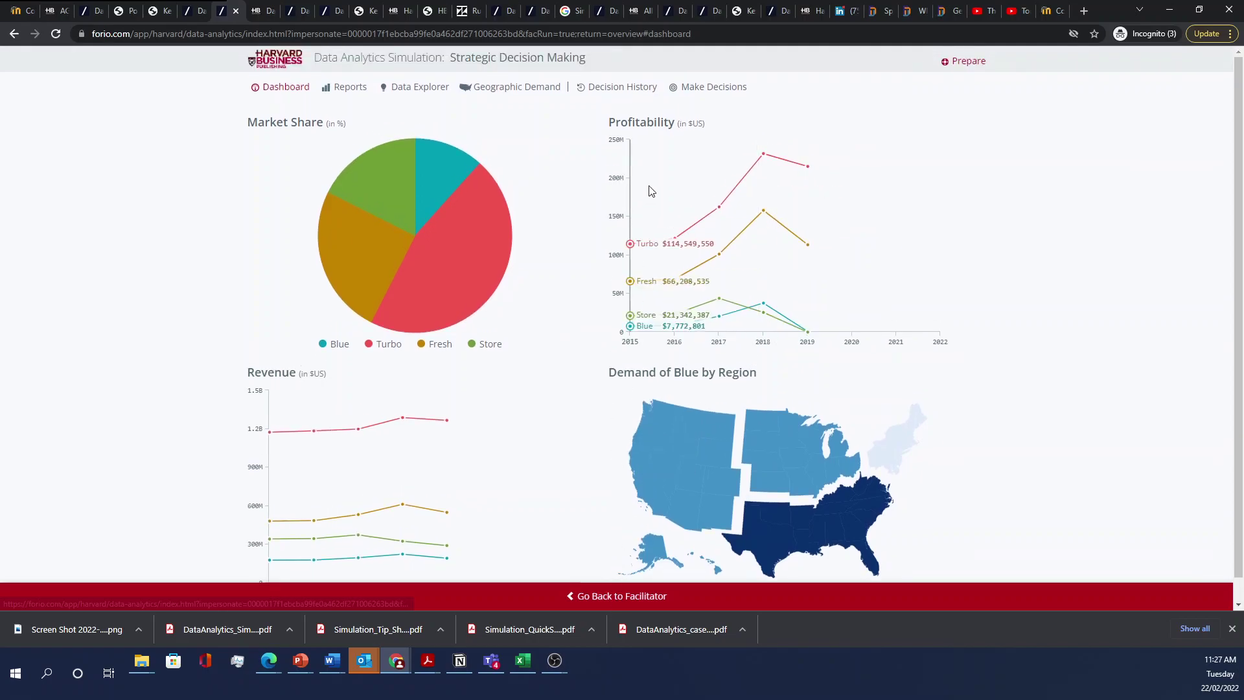
click(345, 91)
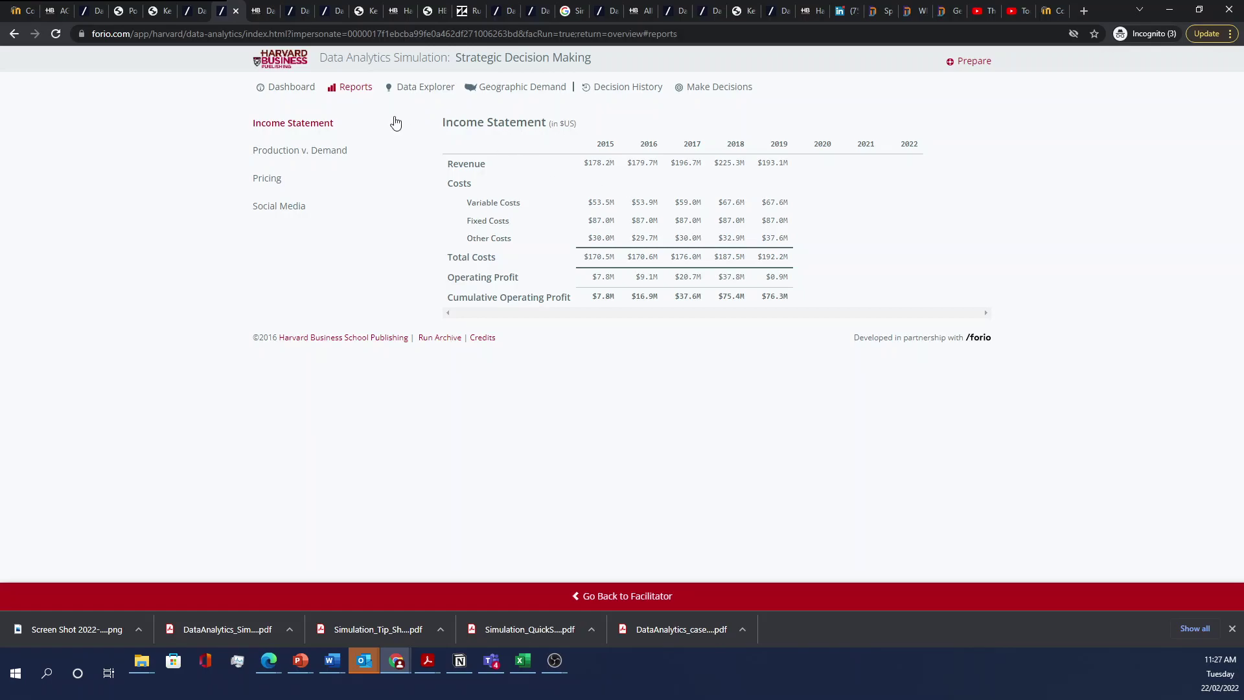
View the Production v. Demand report, then chart Revenue and Market Share for all brands in Data Explorer
click(320, 156)
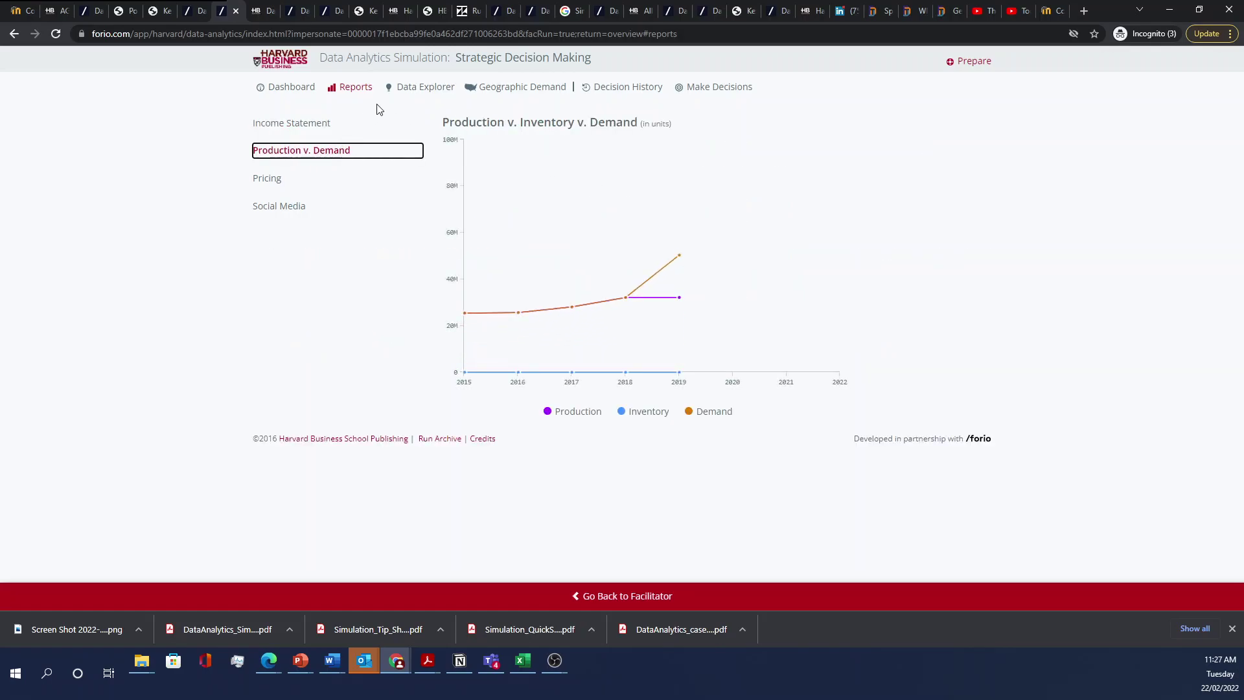
click(425, 91)
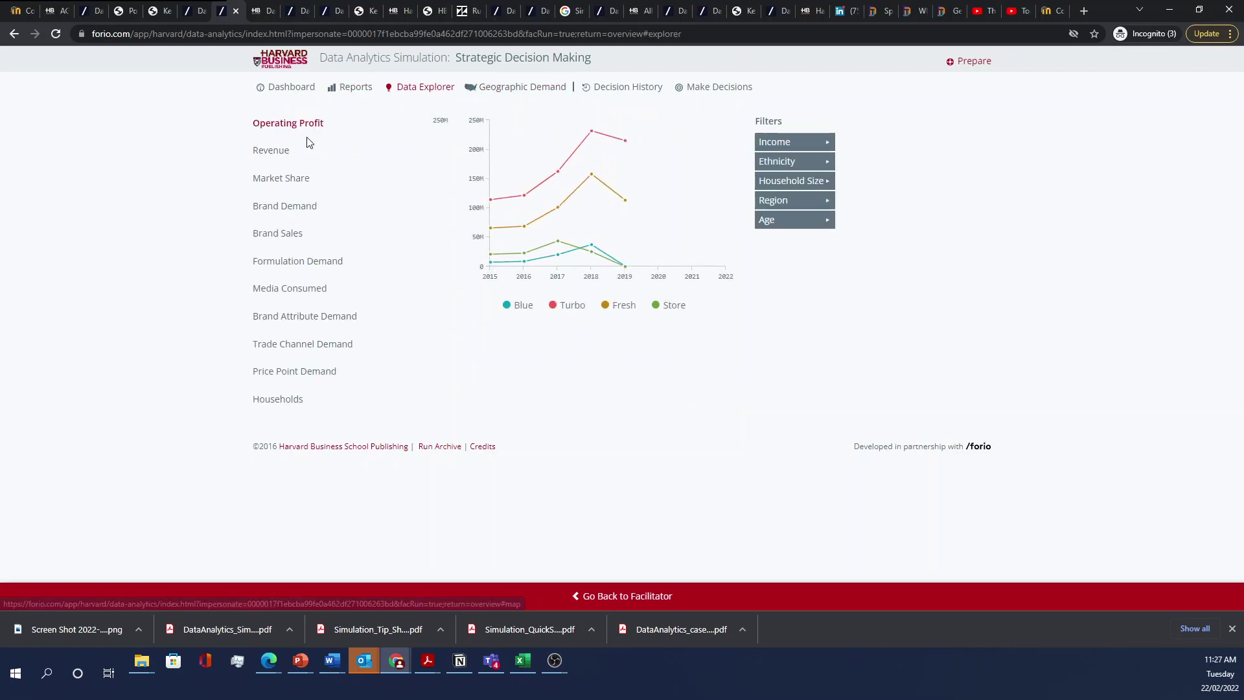
click(279, 152)
click(288, 178)
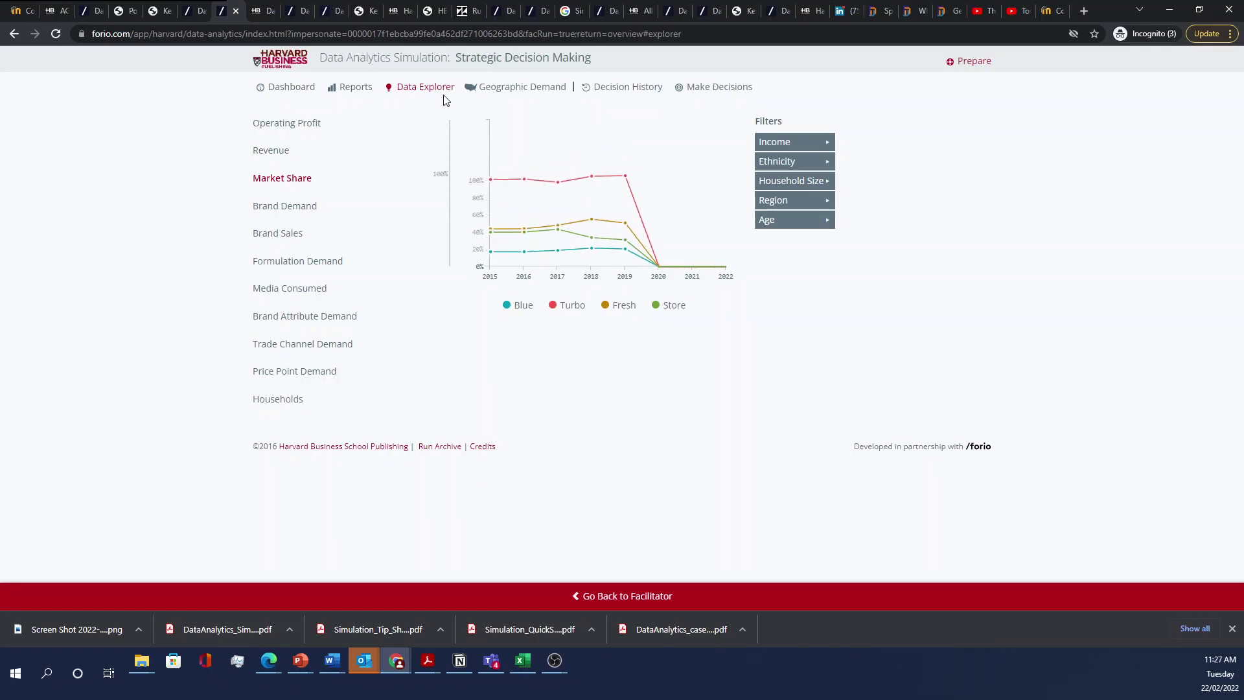
Look at Geographic Demand and Decision History, then bring up the 2020 Make Decisions form
click(557, 90)
click(624, 87)
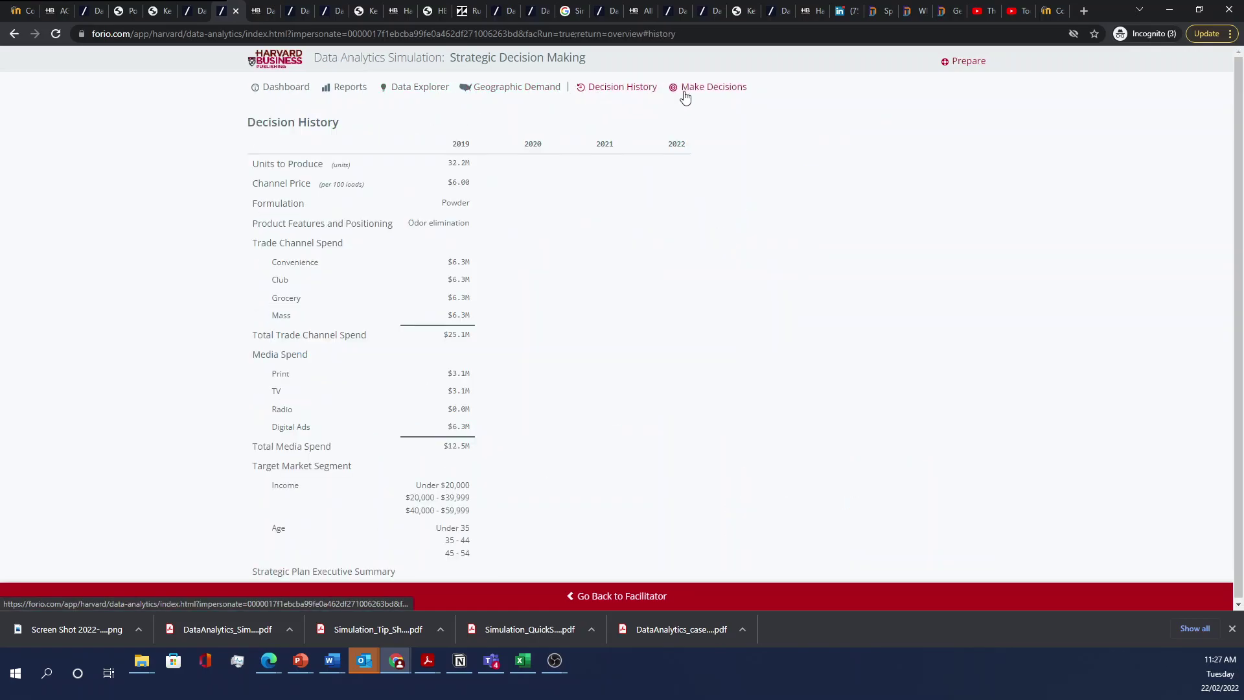
click(729, 87)
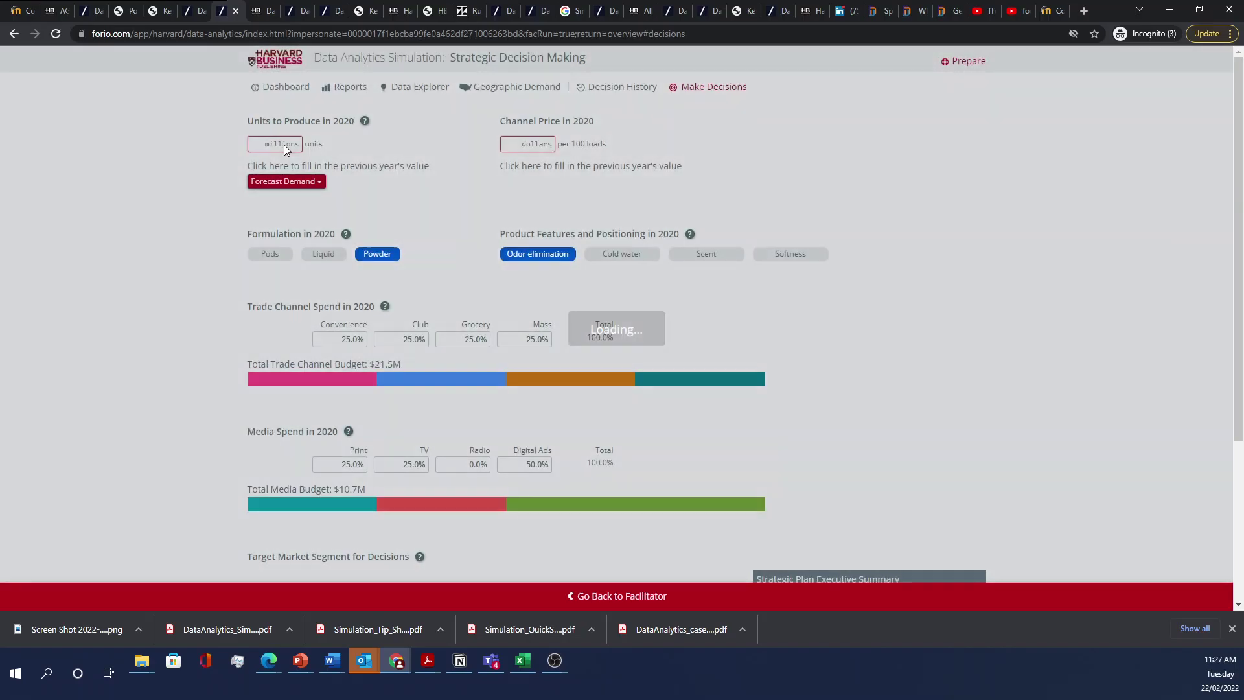
Set 2020 units to produce to 50.0M after checking the regional demand forecast
click(285, 144)
click(341, 167)
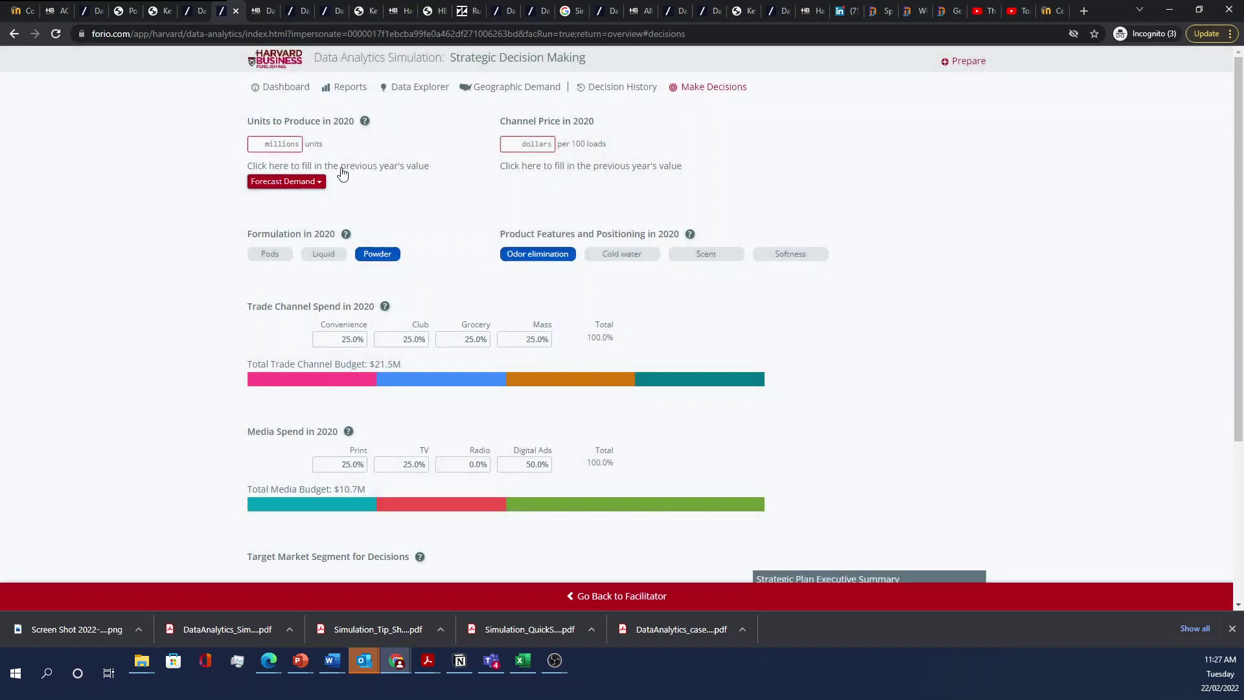
double_click(275, 141)
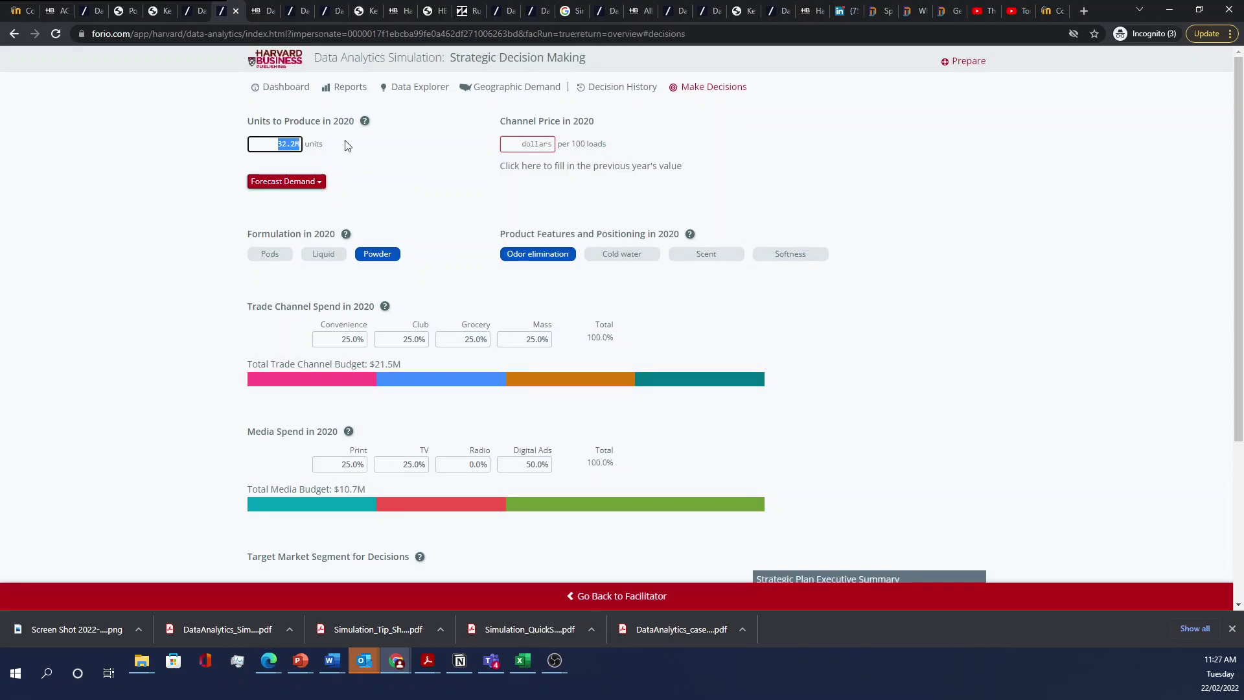
text(45)
click(309, 188)
scroll(440, 340, down, 5)
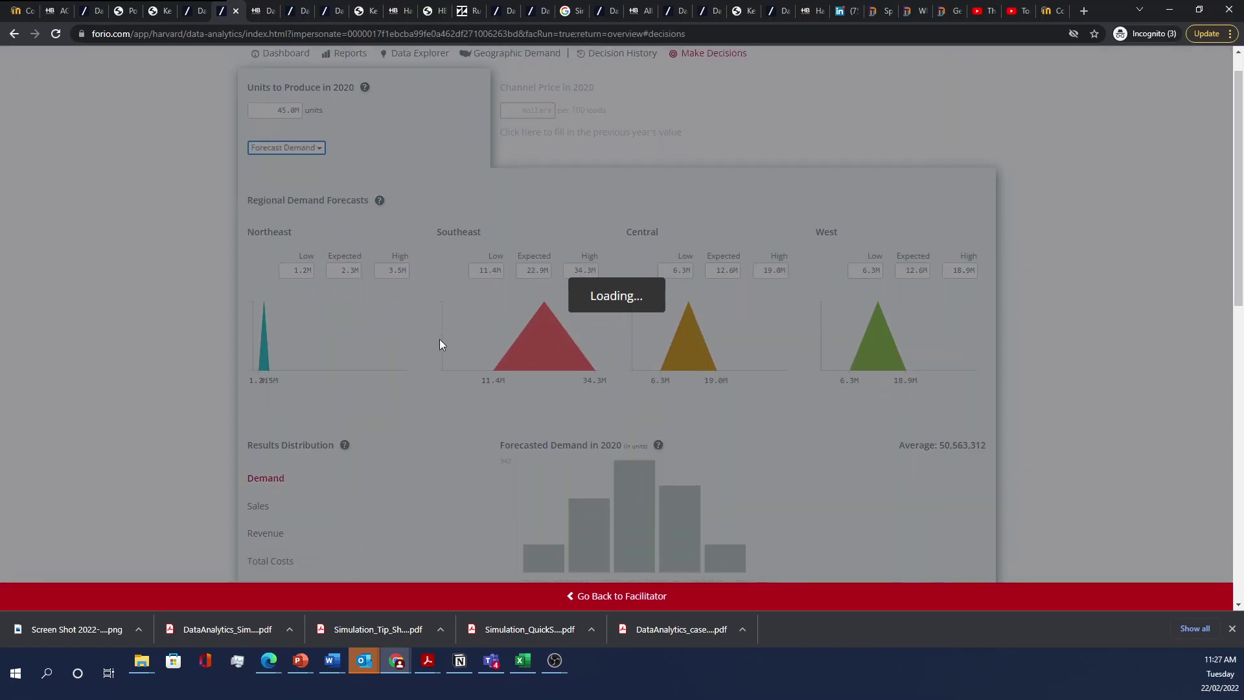
scroll(438, 340, up, 3)
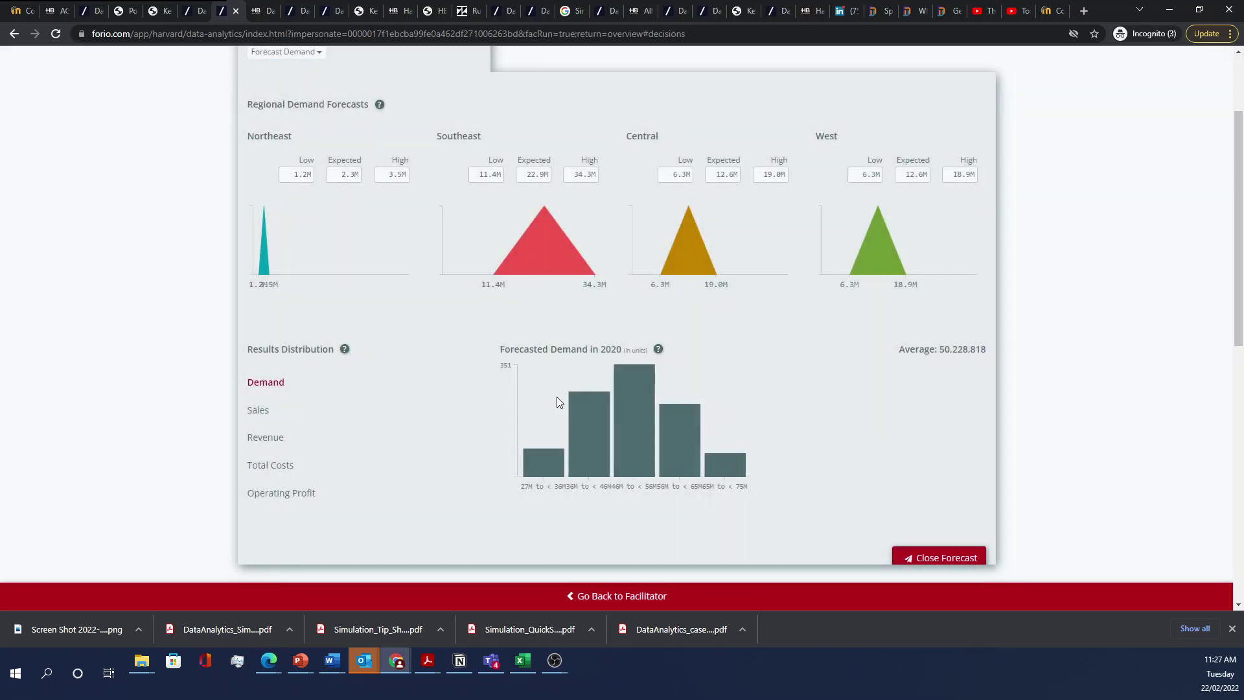
click(933, 557)
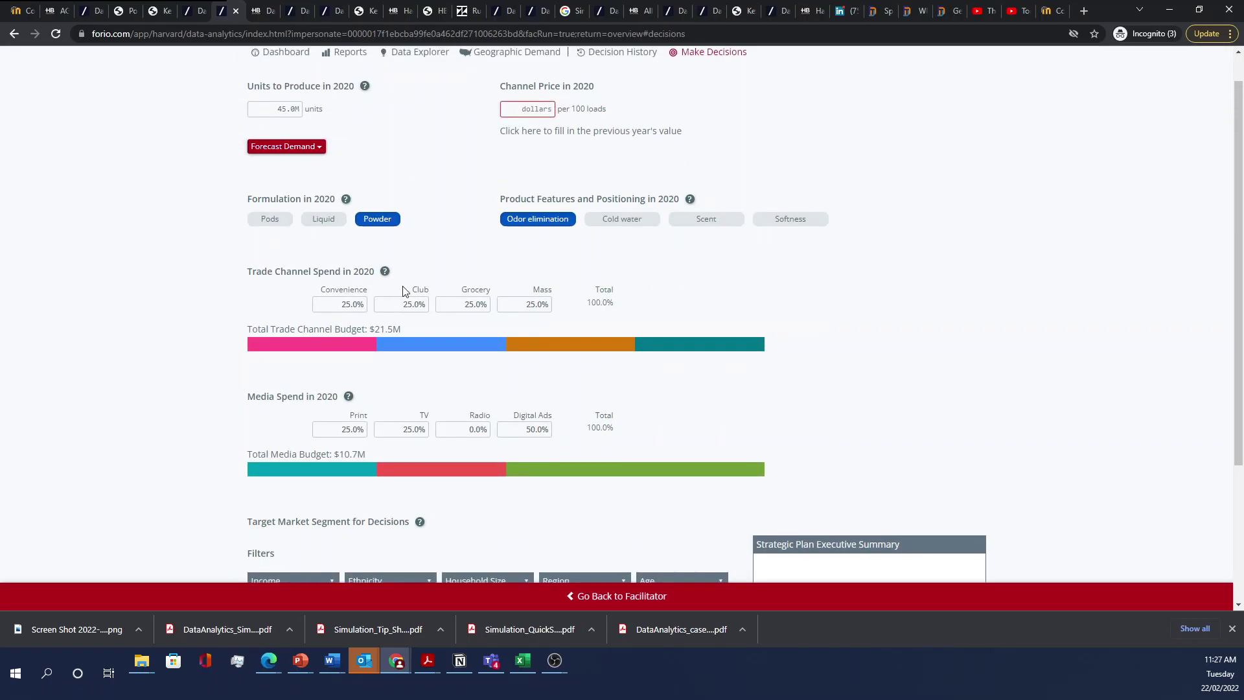
click(289, 81)
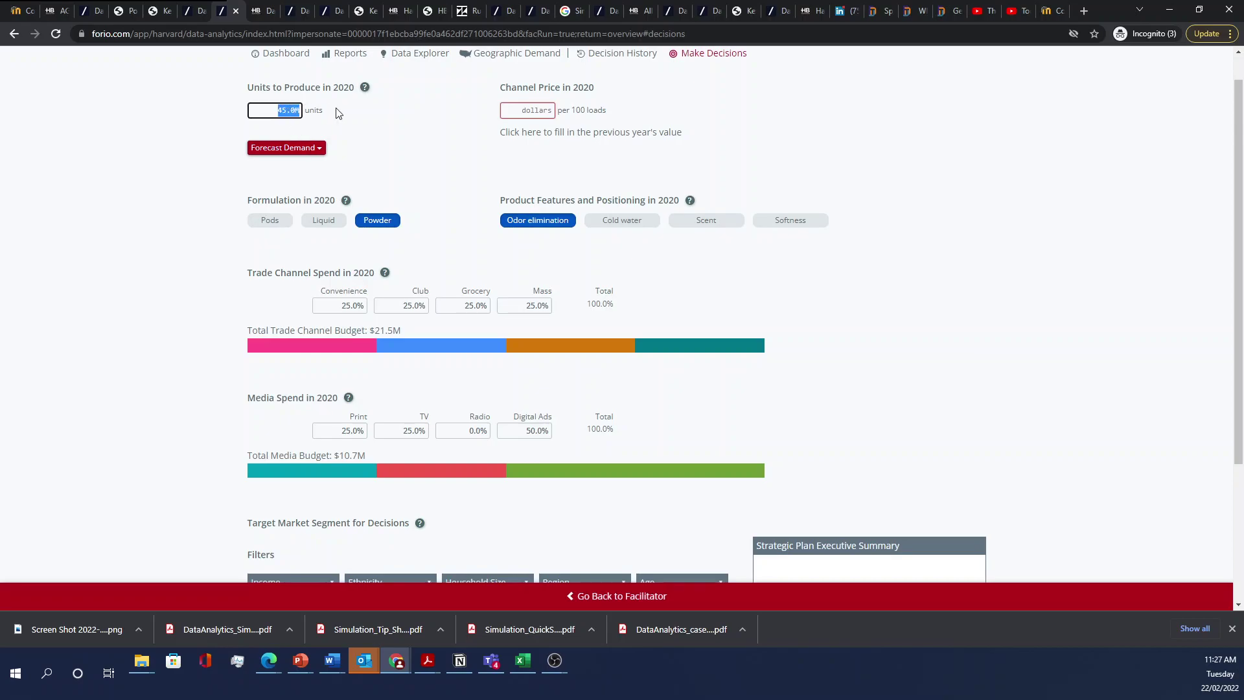
text(50)
key(Return)
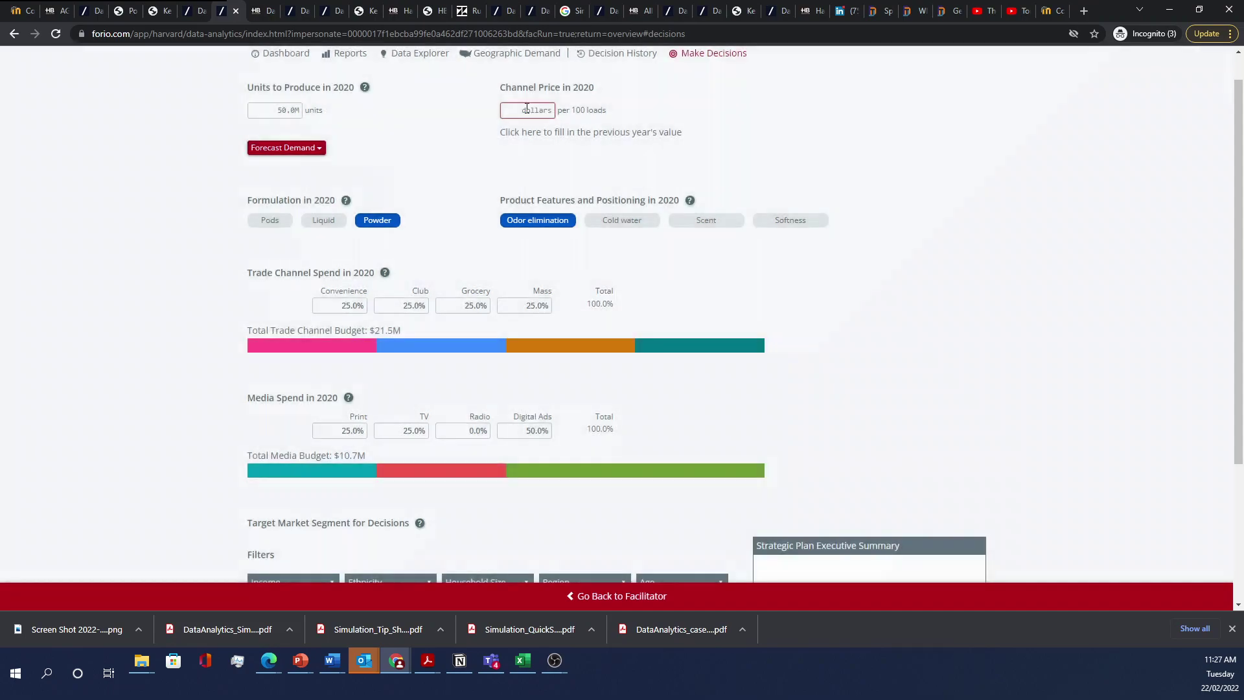
Lower the channel price from last year's $6.00 to $5.50 per 100 loads
click(526, 110)
click(596, 143)
click(543, 111)
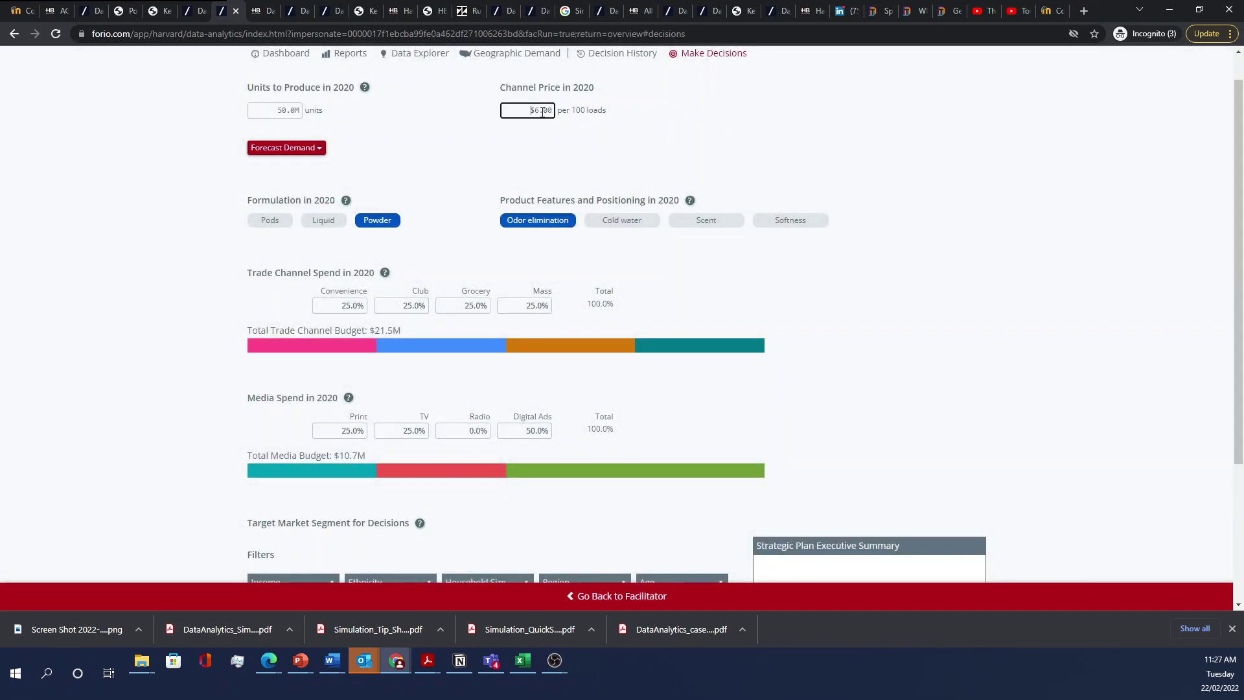
text(5.5)
click(556, 152)
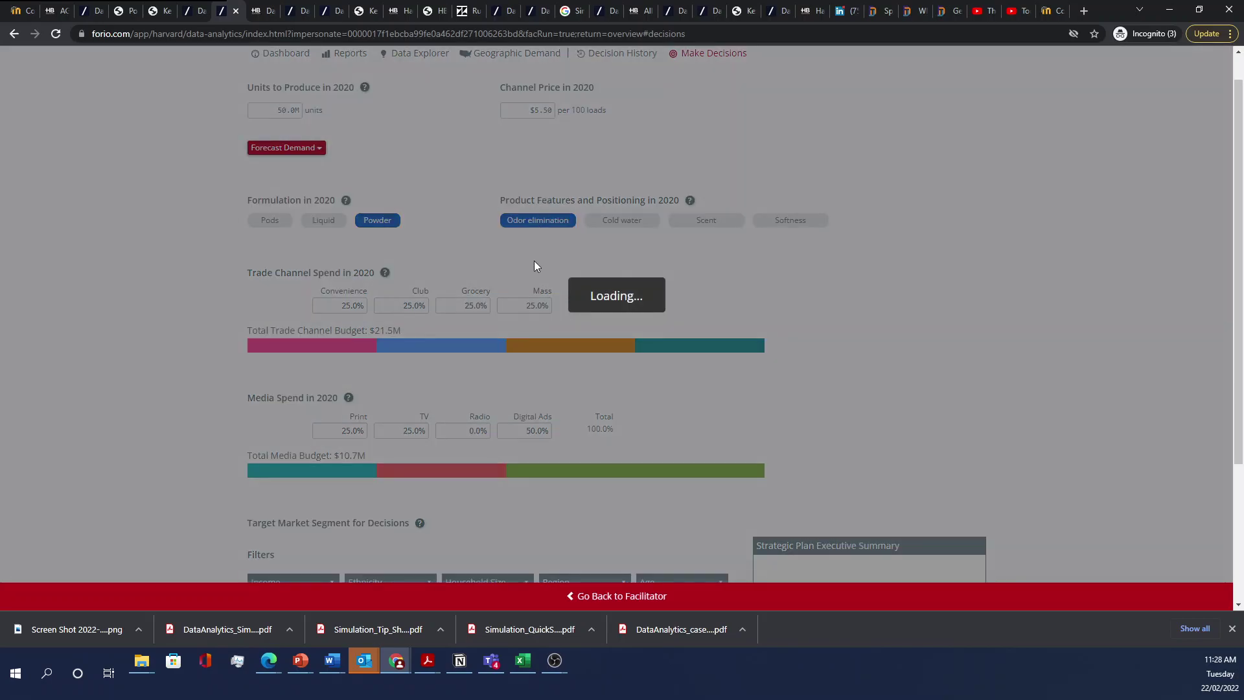
scroll(534, 261, down, 3)
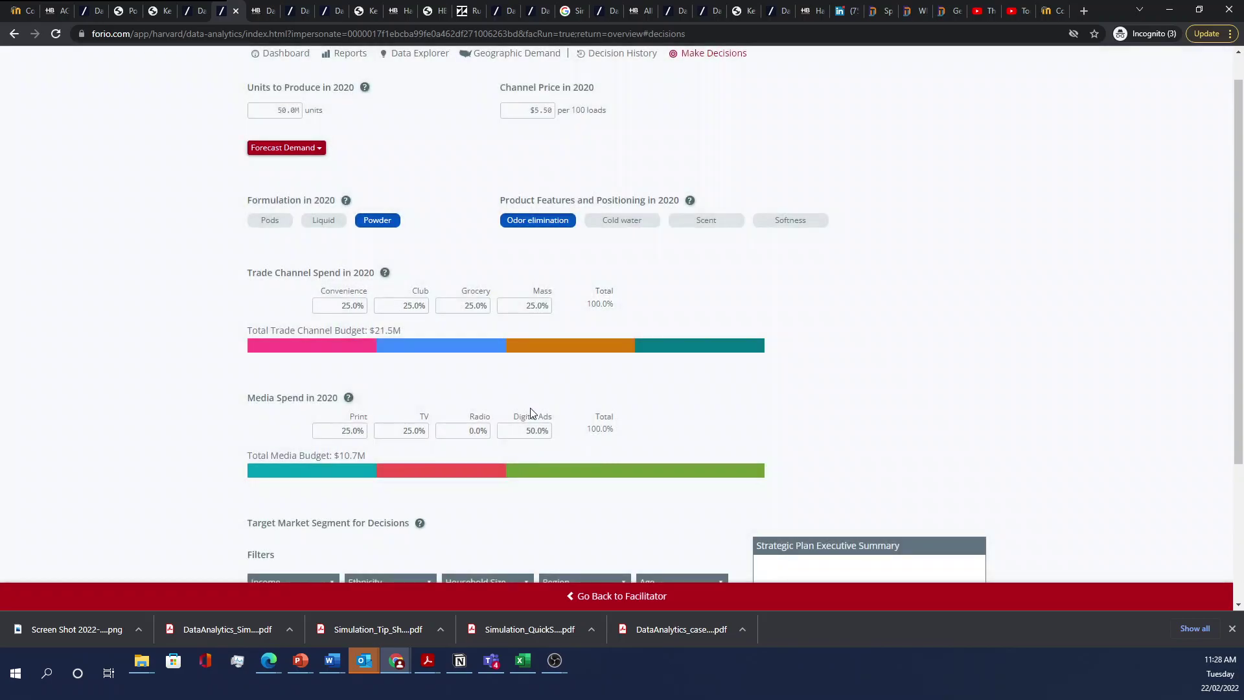
scroll(604, 390, down, 3)
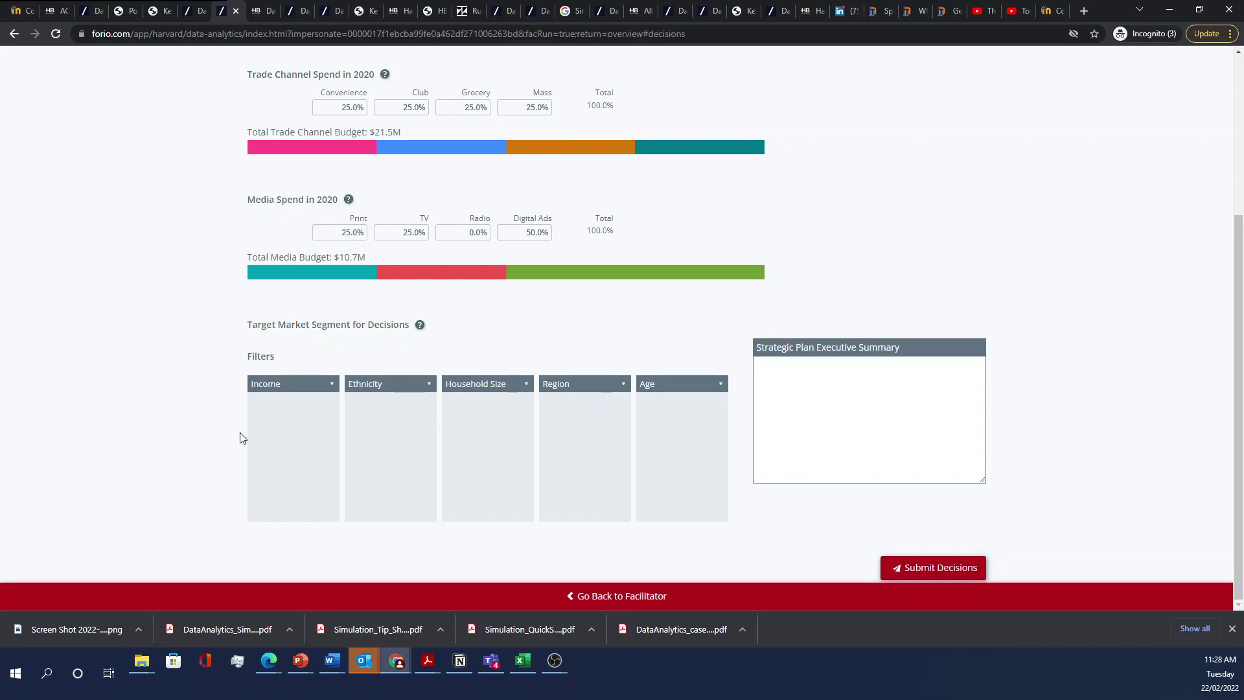
Target incomes under $40,000, ages under 45, no regional focus, and submit the 2020 decisions
click(336, 395)
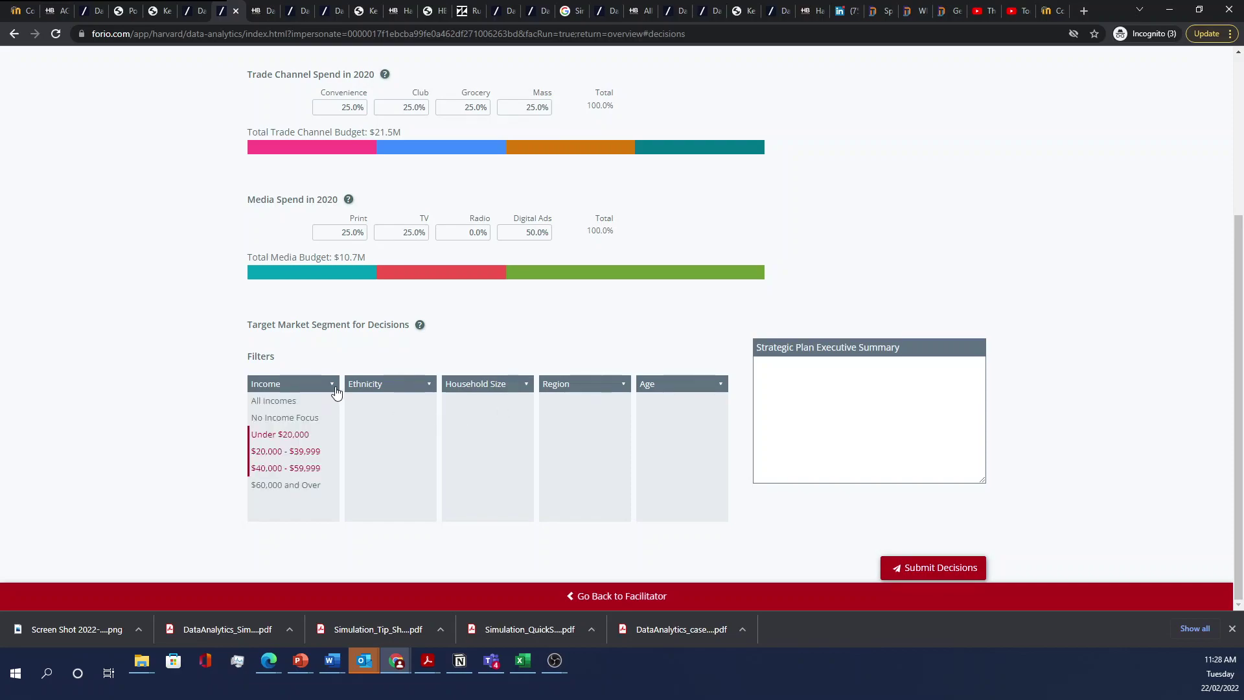
click(559, 387)
click(682, 382)
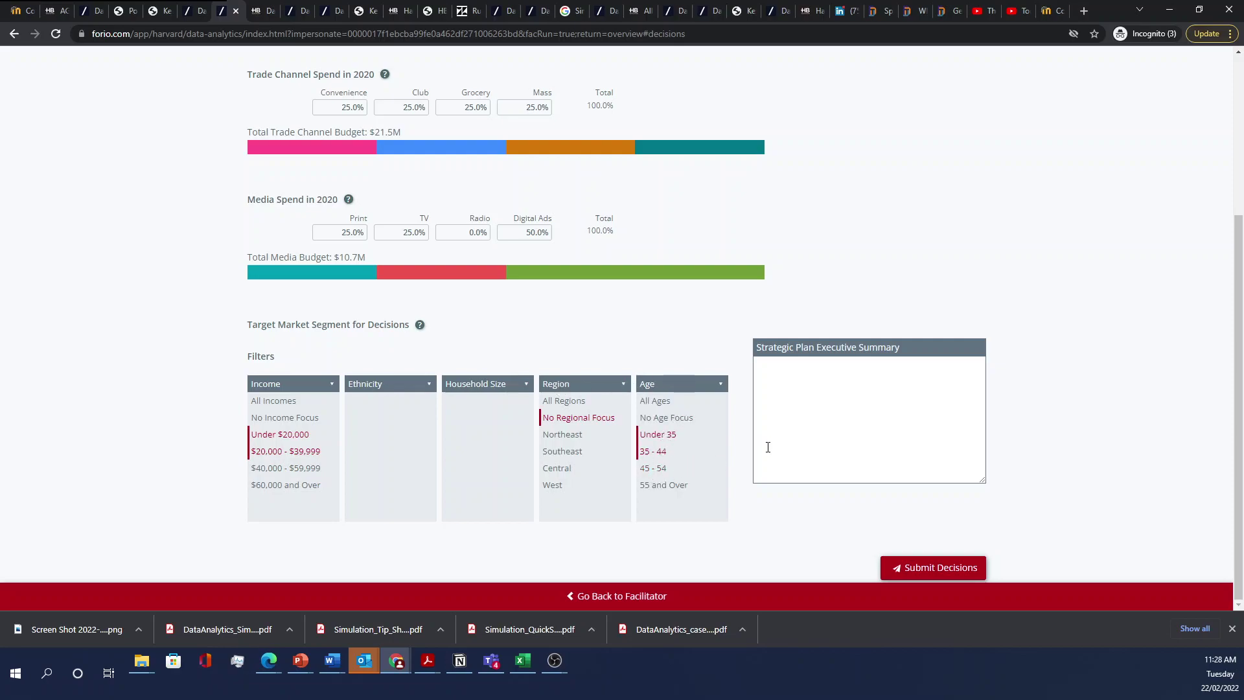
click(919, 567)
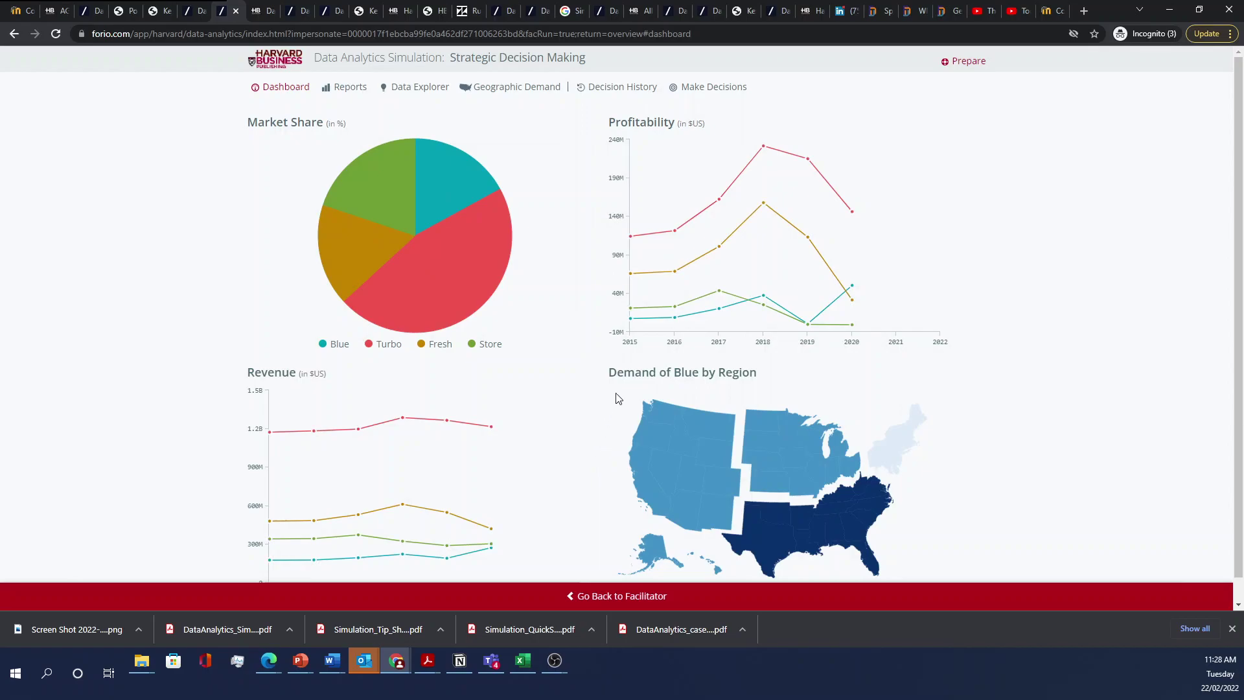
mouse_move(840, 301)
scroll(708, 364, down, 1)
scroll(711, 344, up, 1)
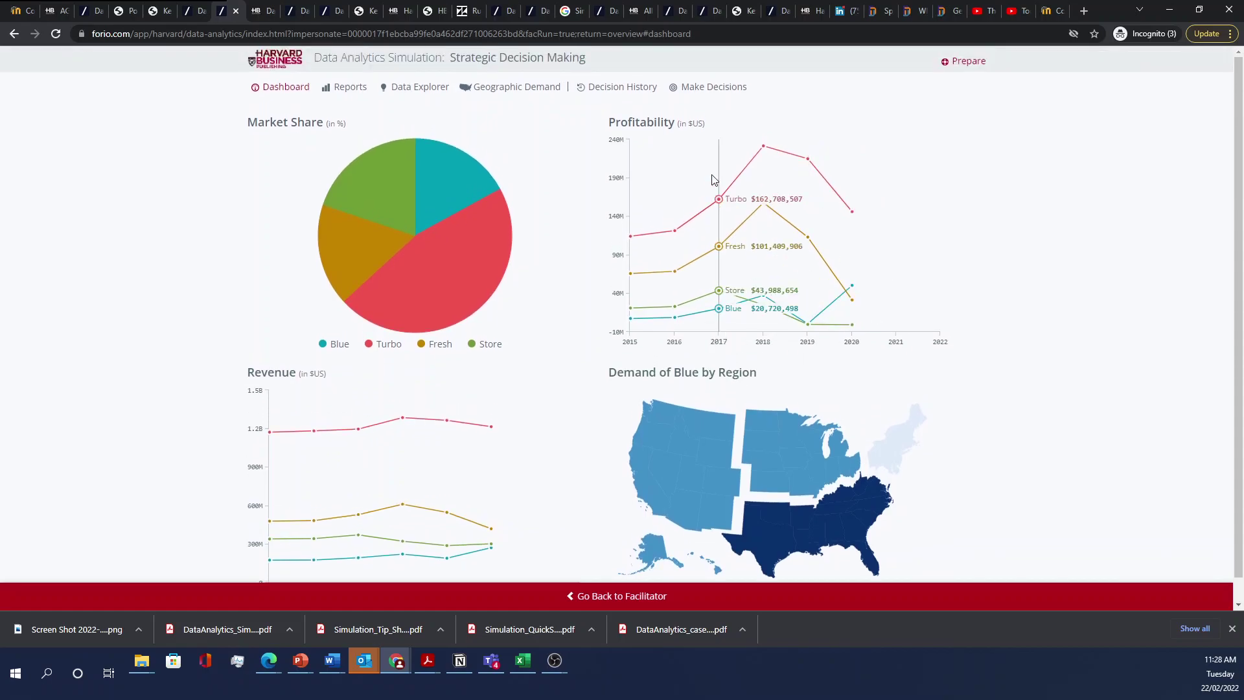
Show Decision History with 2020 spending of $21.5M on trade channels and $10.7M on media
click(616, 87)
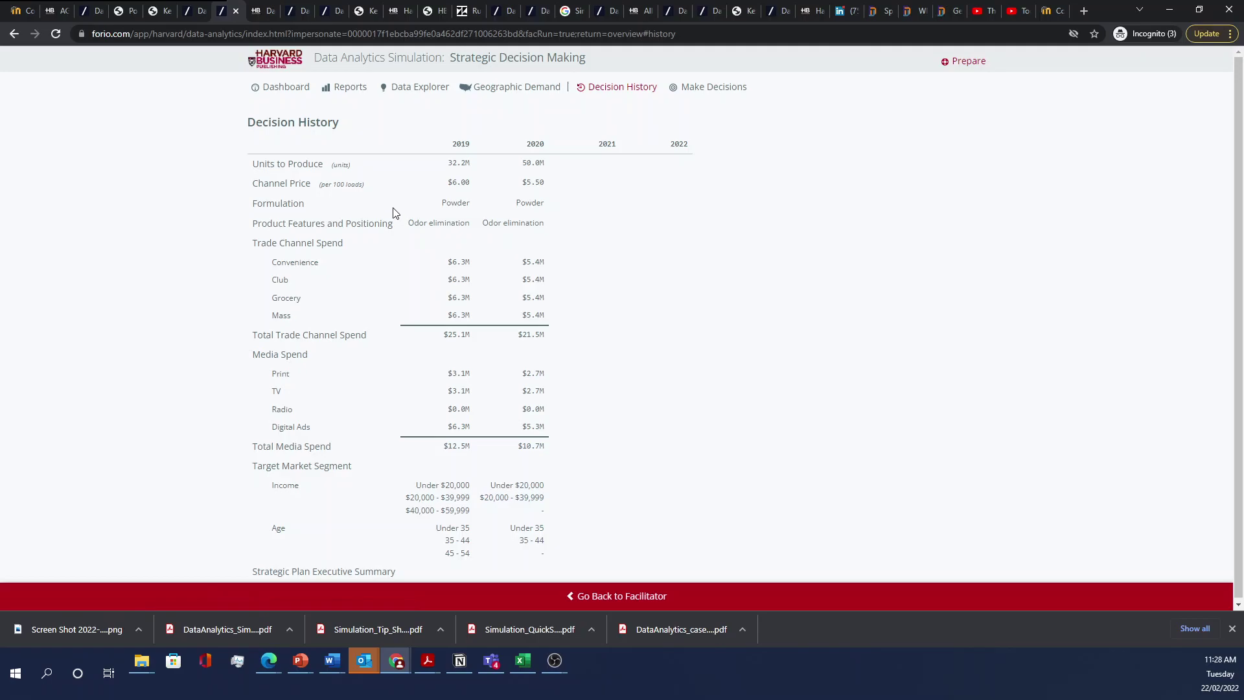